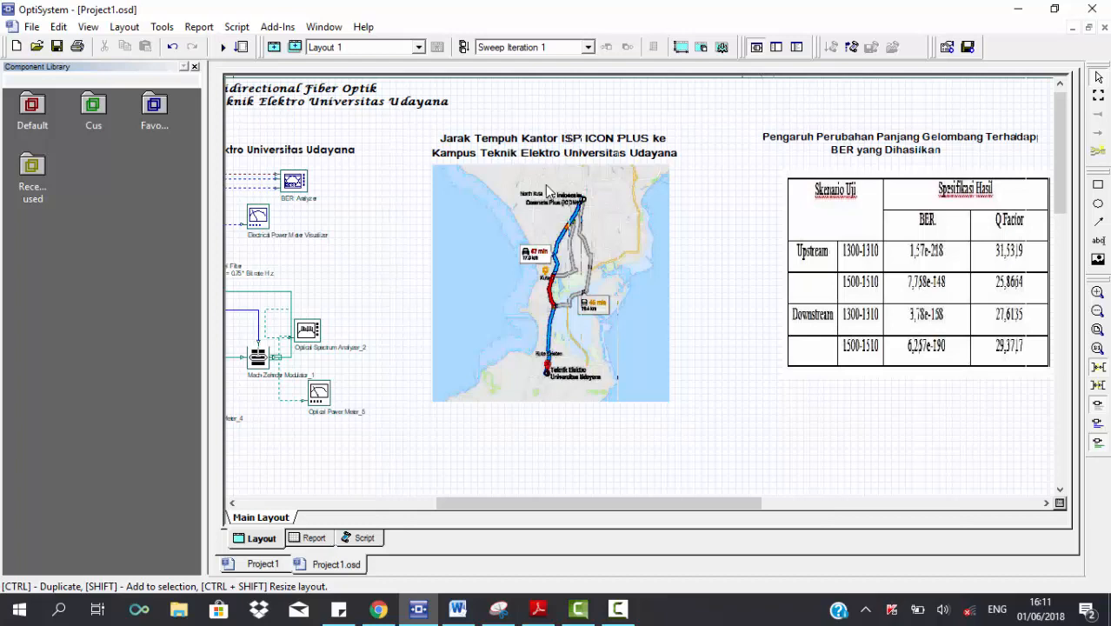
Review the main properties of CW Laser on the Kantor ISP ICON PLUS side and CW Laser_1 on the campus side.
left_click_drag(530, 504, 380, 507)
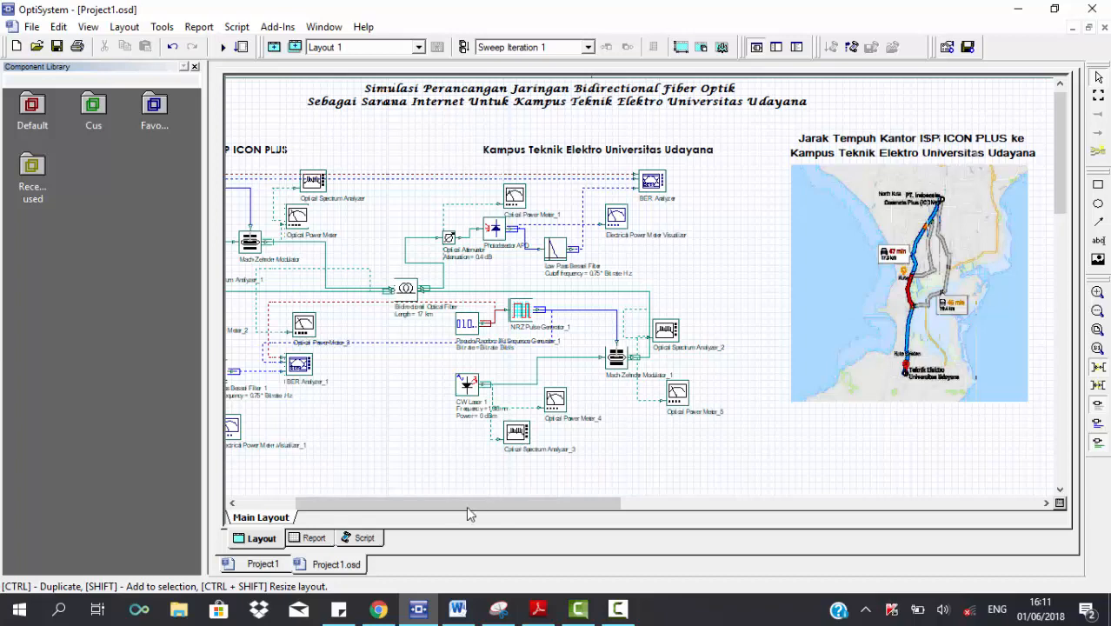
left_click_drag(455, 505, 425, 485)
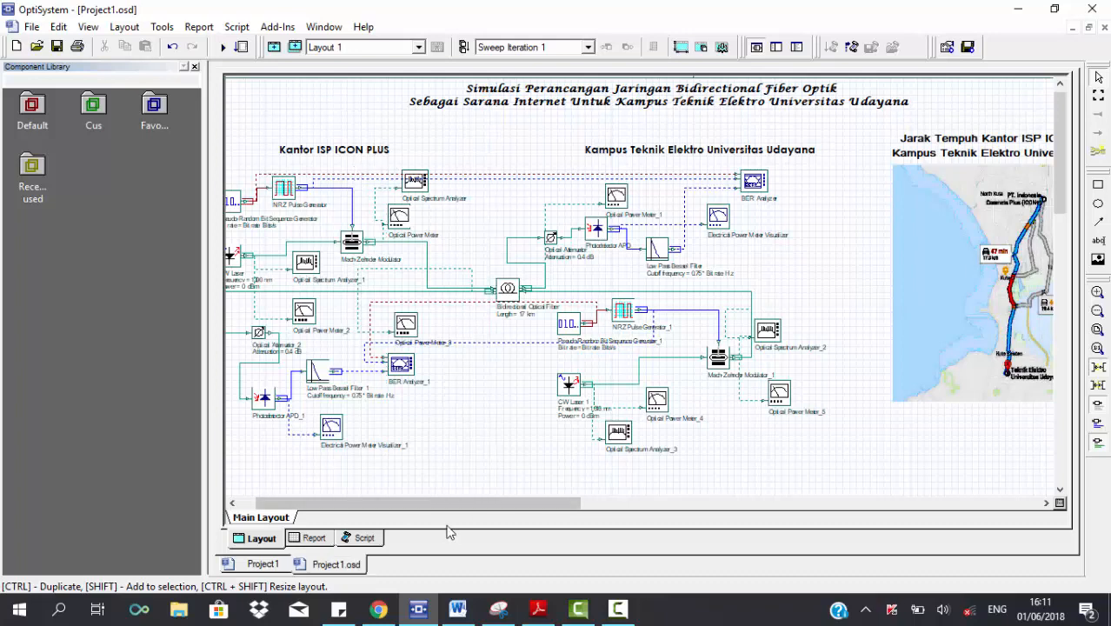
left_click_drag(445, 511, 426, 508)
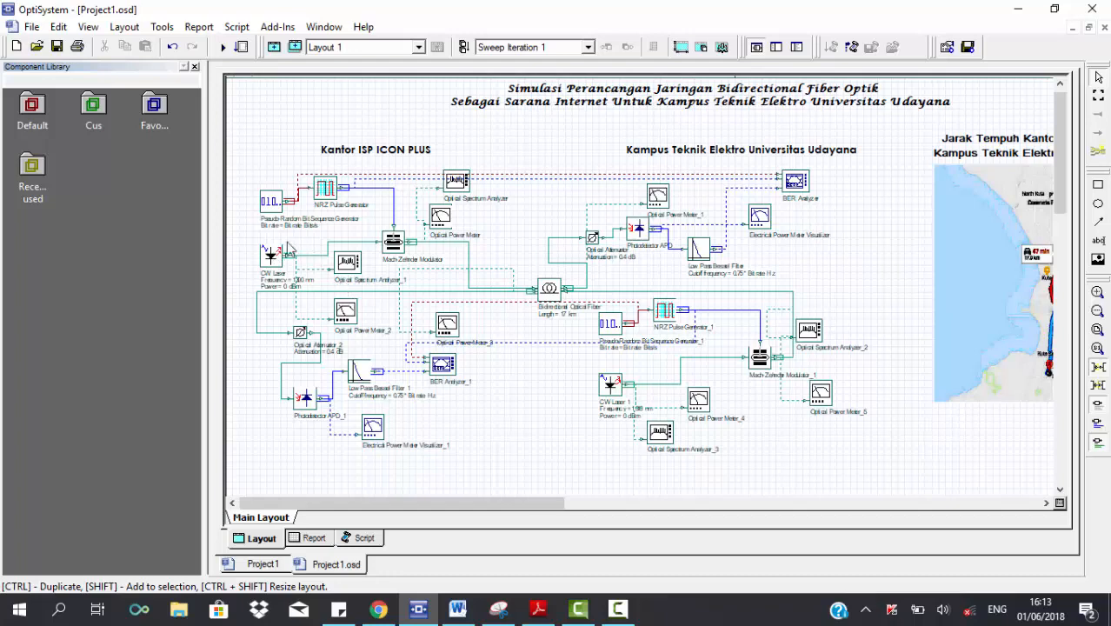
double_click(272, 254)
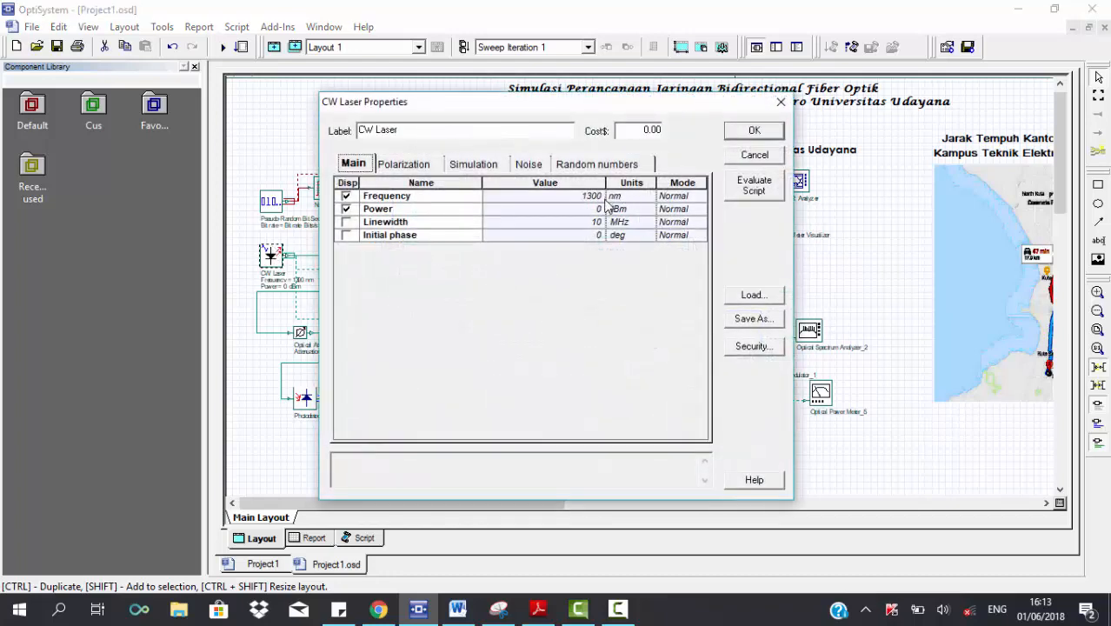
left_click(780, 102)
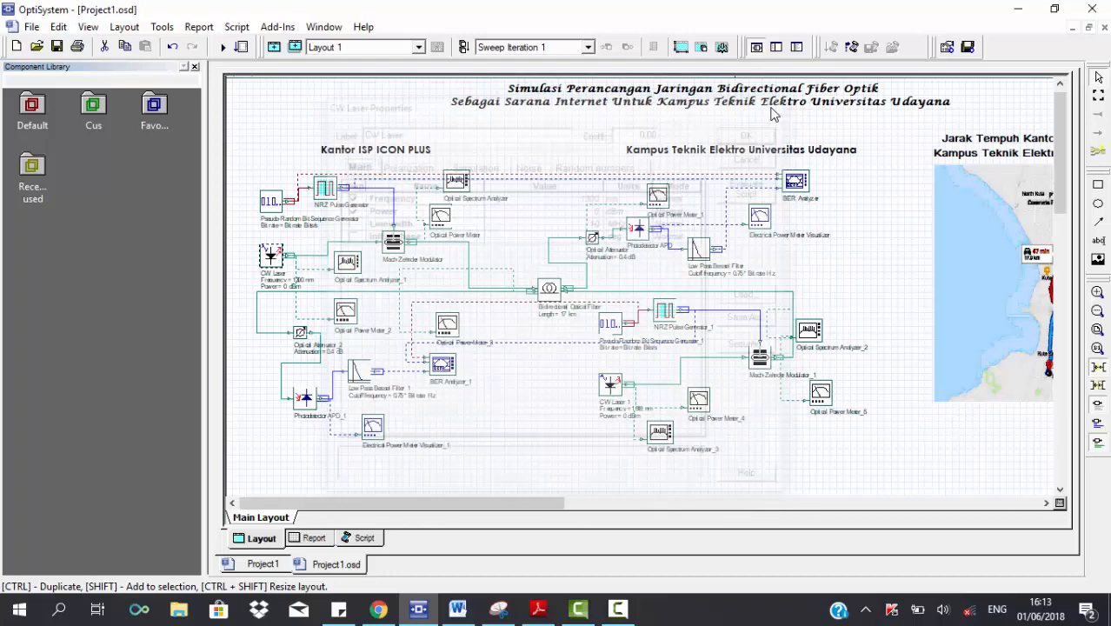
double_click(610, 378)
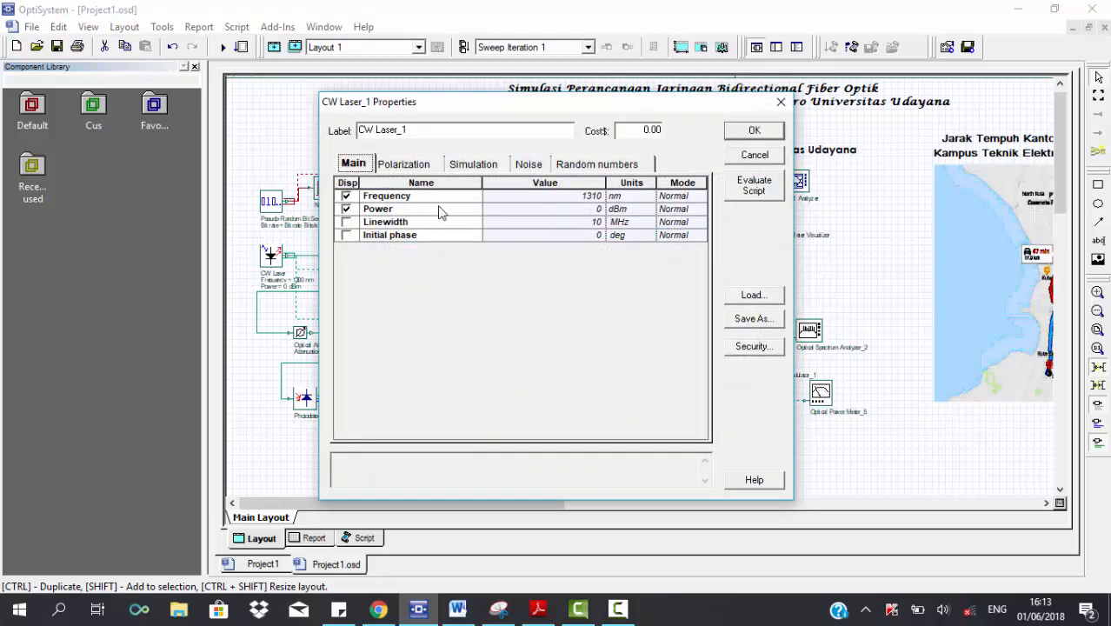
left_click(785, 103)
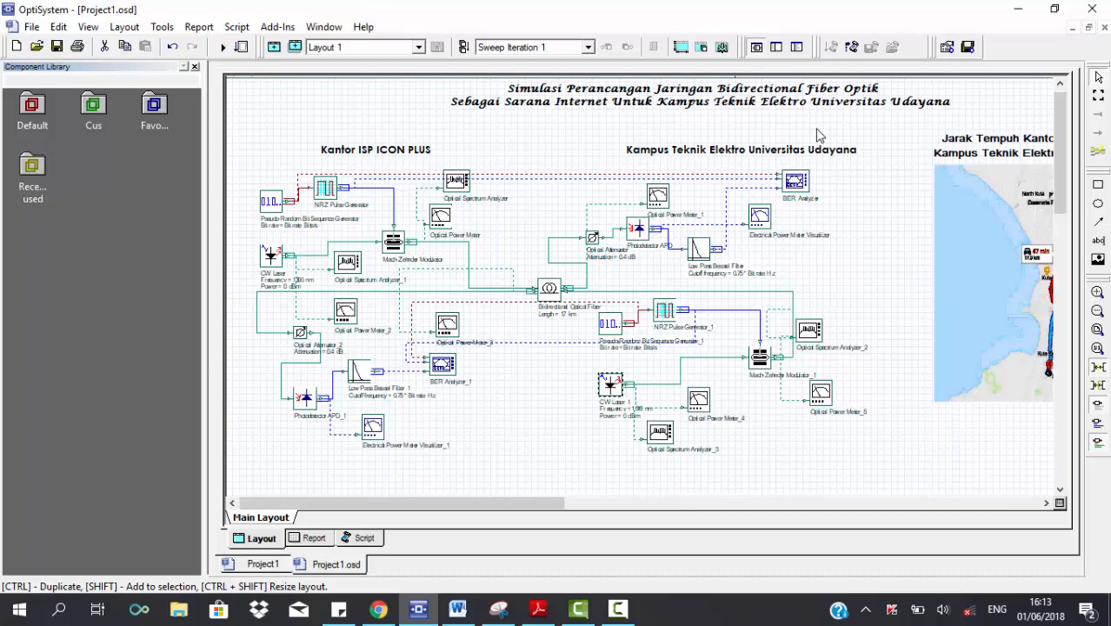
Inspect the main properties of the Bidirectional Optical Fiber component without changing them.
scroll(817, 135, "up", 1)
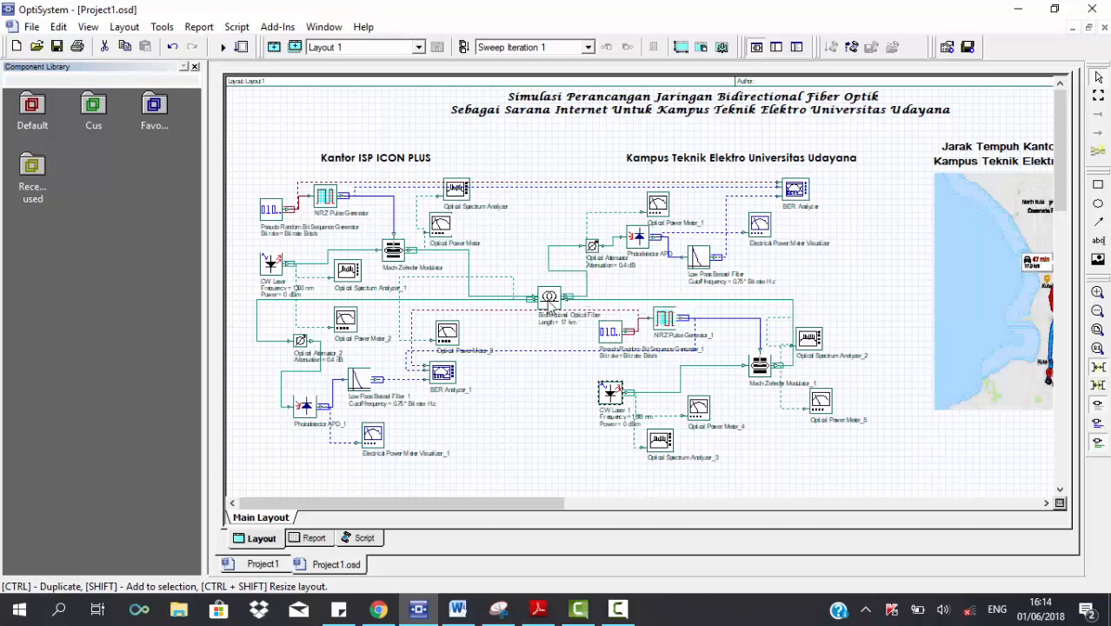
mouse_move(548, 302)
left_click(553, 299)
double_click(549, 301)
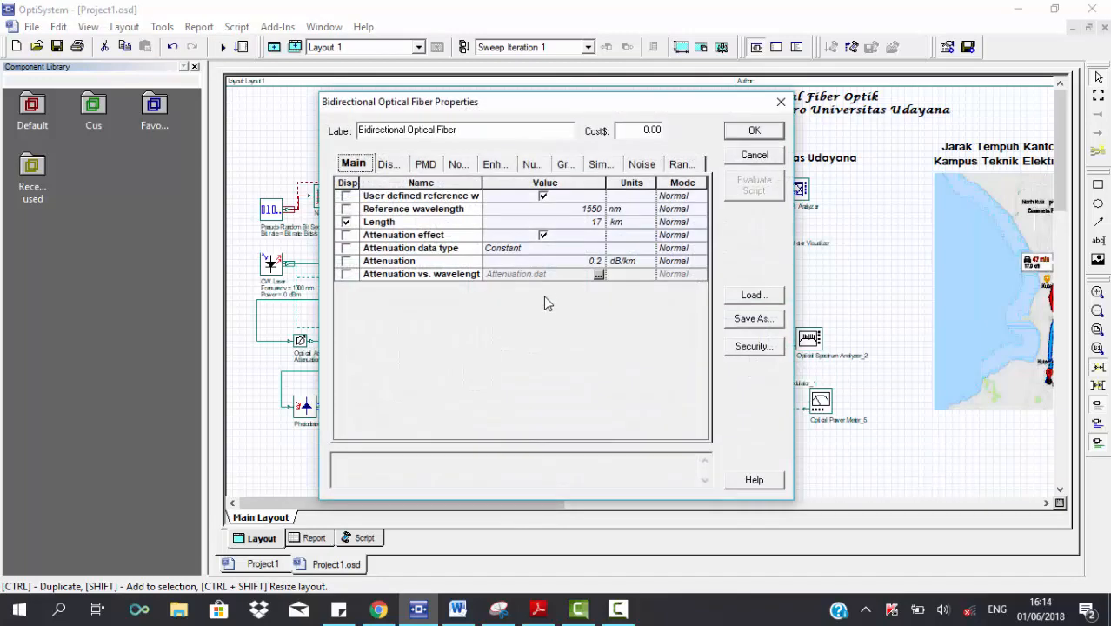
left_click(782, 103)
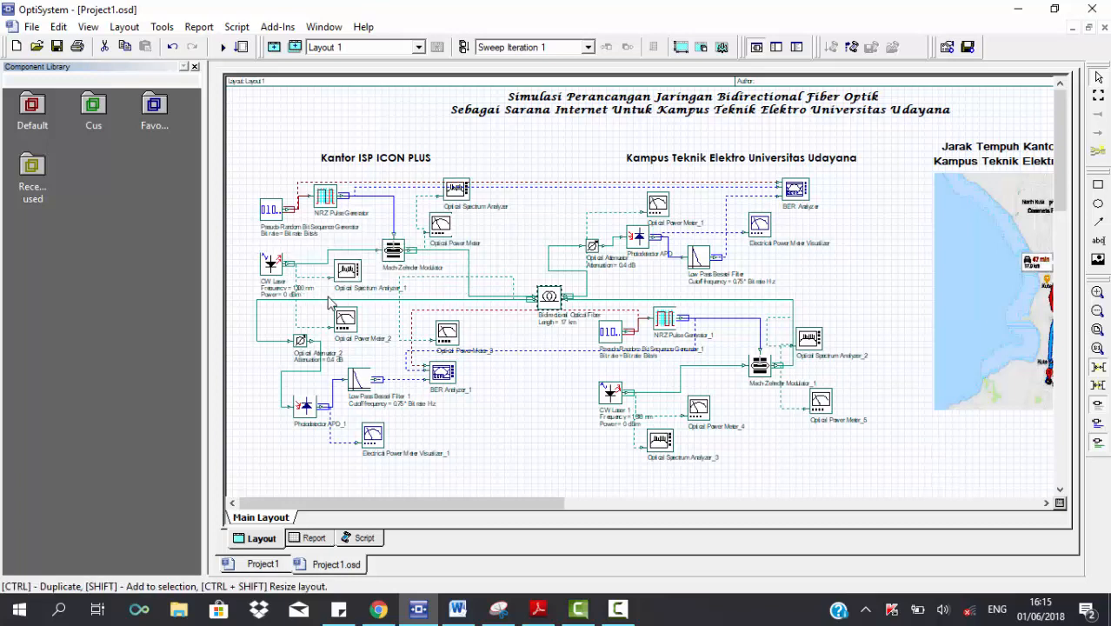
Compare both laser outputs using Optical Power Meter_2 and _4 and Optical Spectrum Analyzer_1 and _3, leaving their result windows closed.
double_click(350, 316)
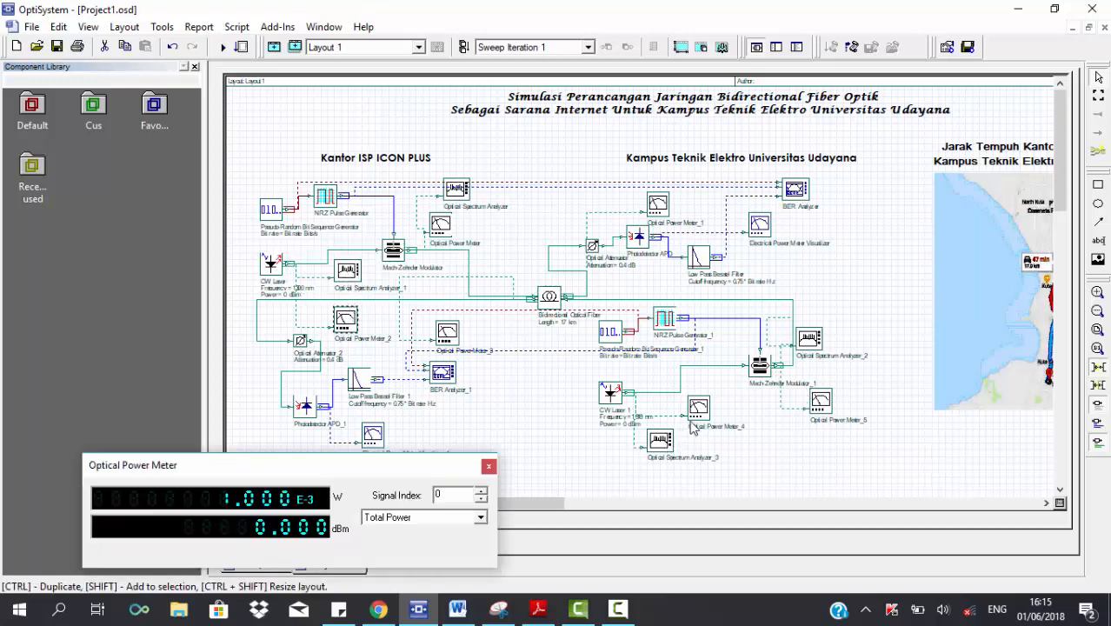
double_click(700, 408)
double_click(346, 269)
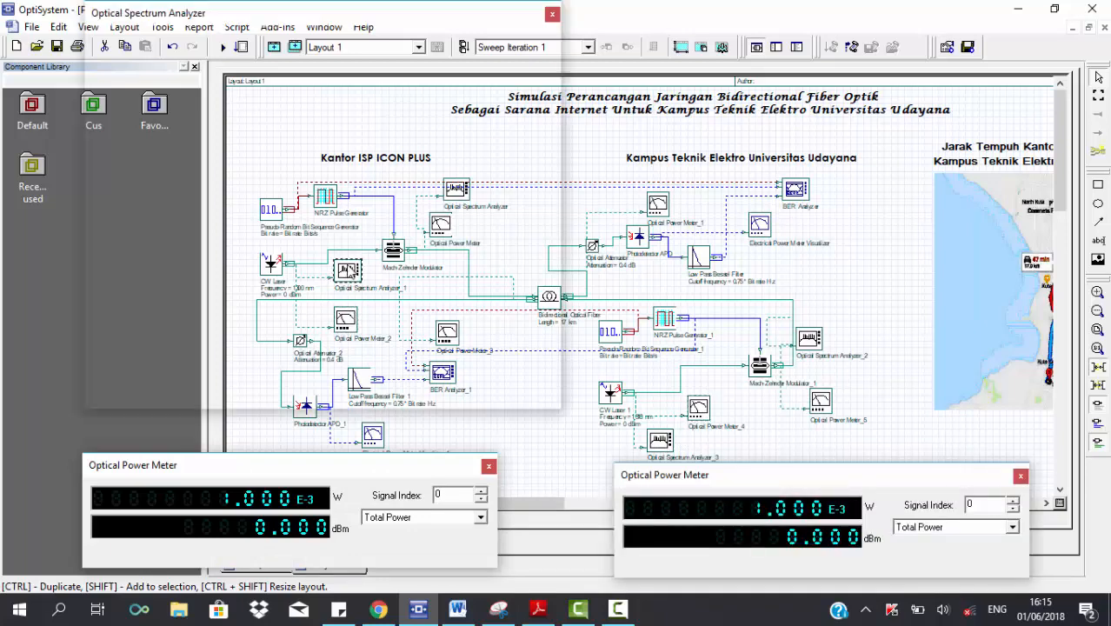
double_click(658, 439)
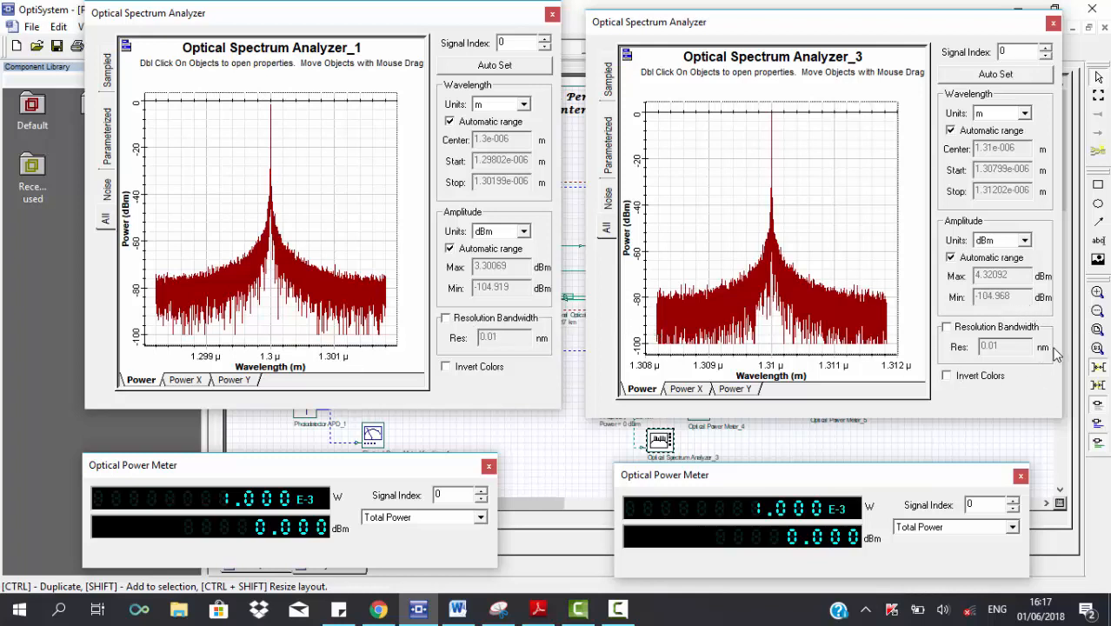
left_click(1053, 23)
left_click(553, 14)
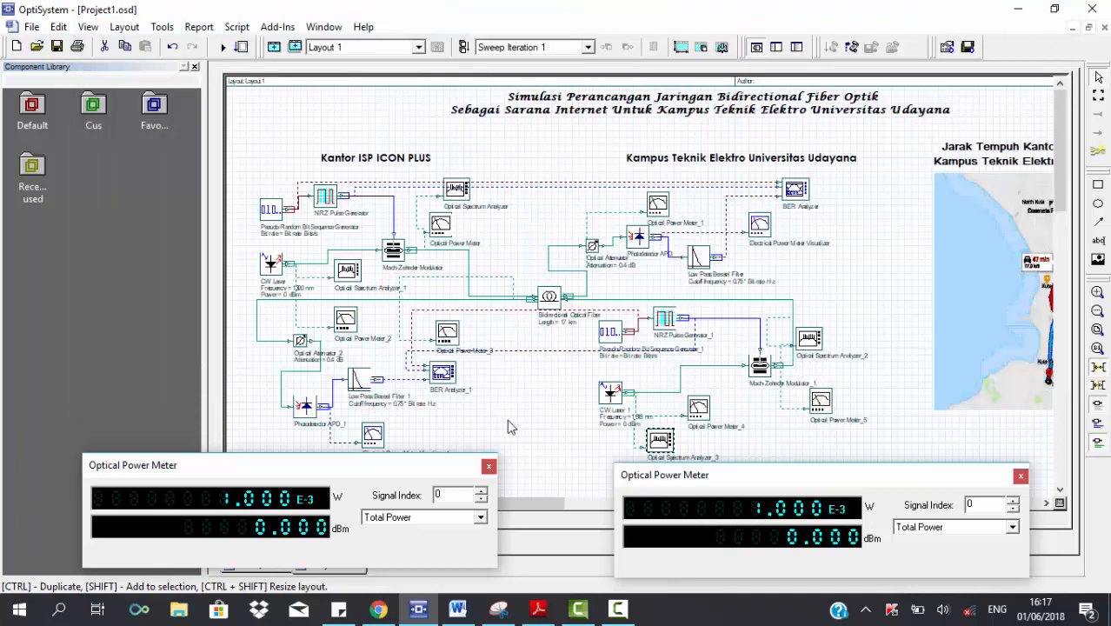
left_click(488, 467)
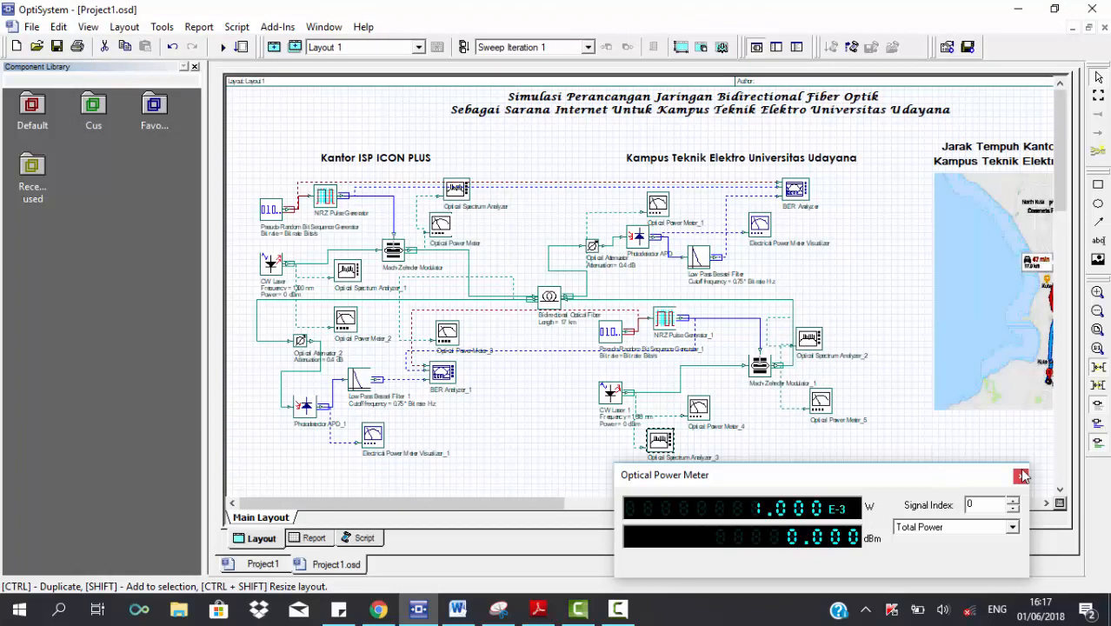
left_click(1020, 476)
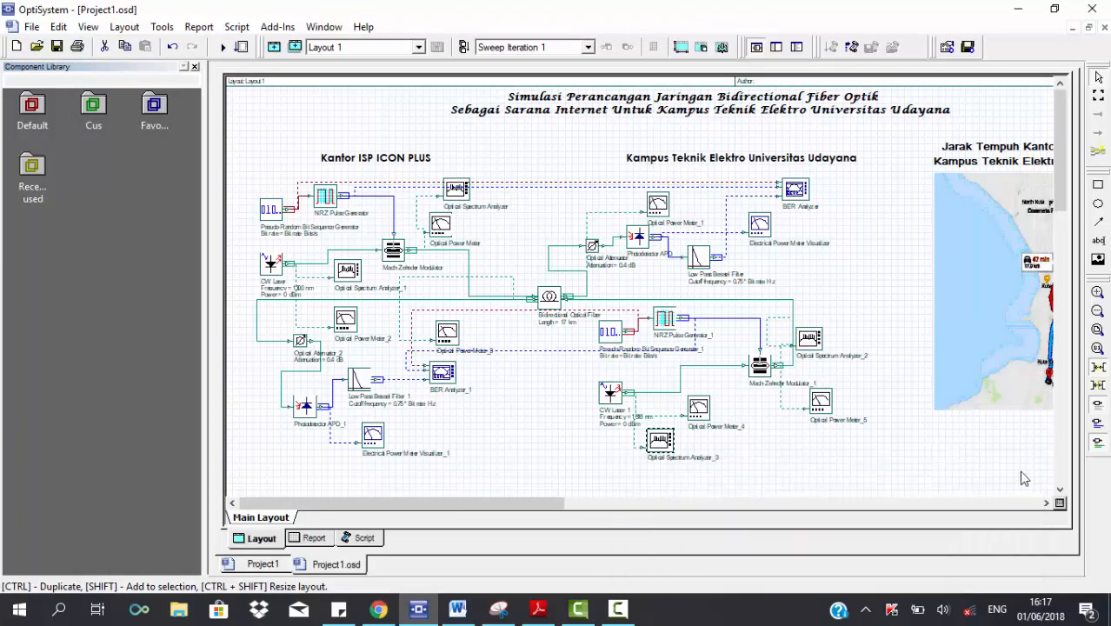
Compare both Mach-Zehnder modulator outputs using Optical Power Meter, Optical Power Meter_5, Optical Spectrum Analyzer and Optical Spectrum Analyzer_2, leaving their windows closed.
double_click(441, 226)
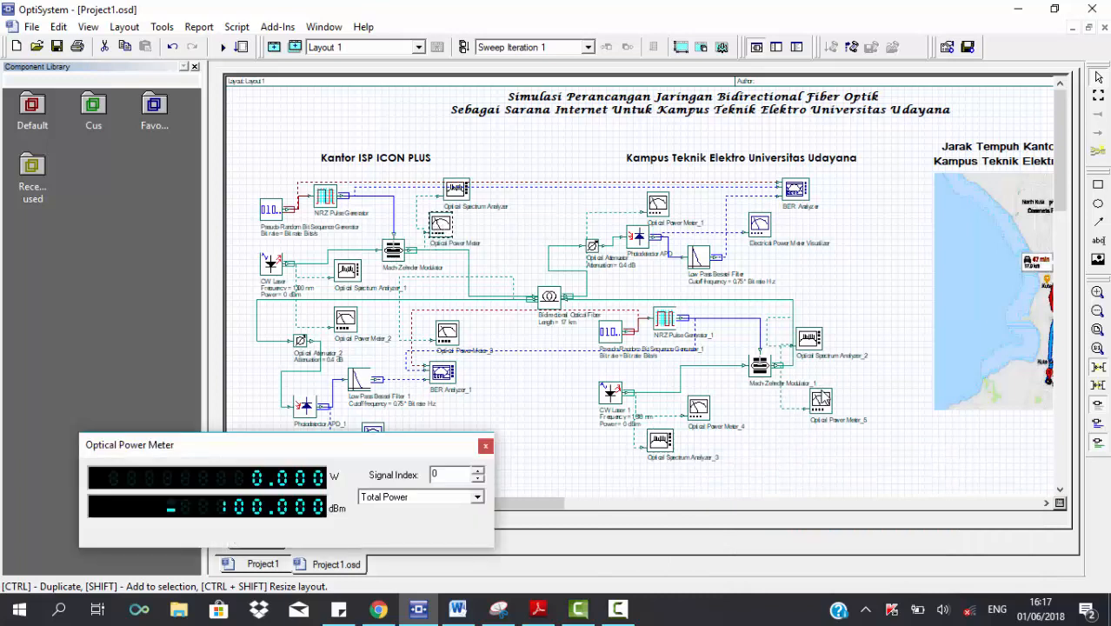
double_click(820, 400)
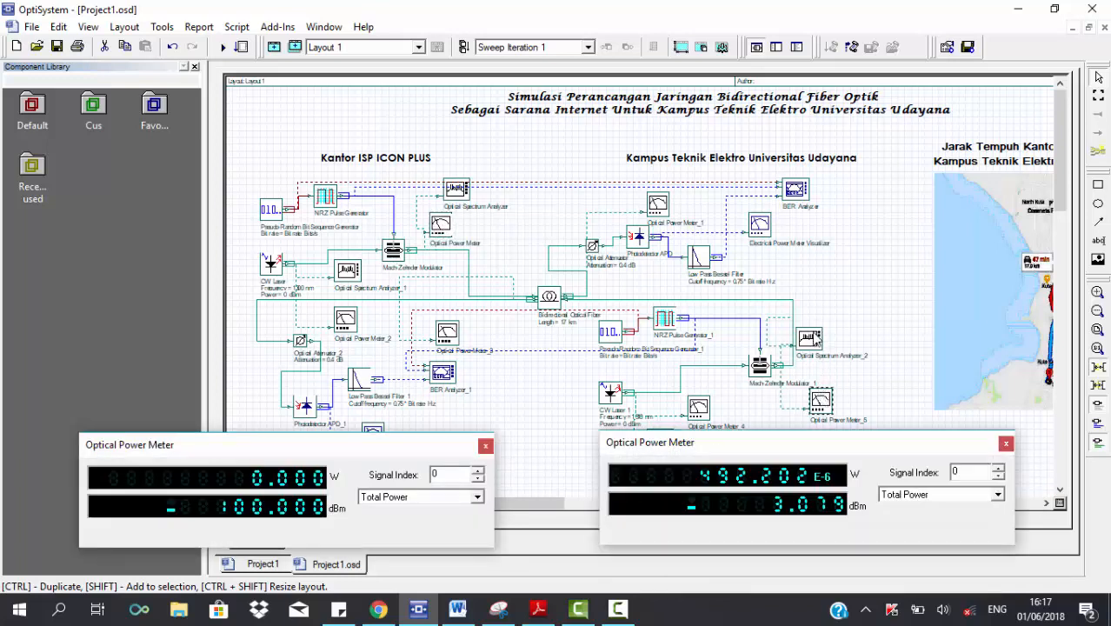
double_click(810, 338)
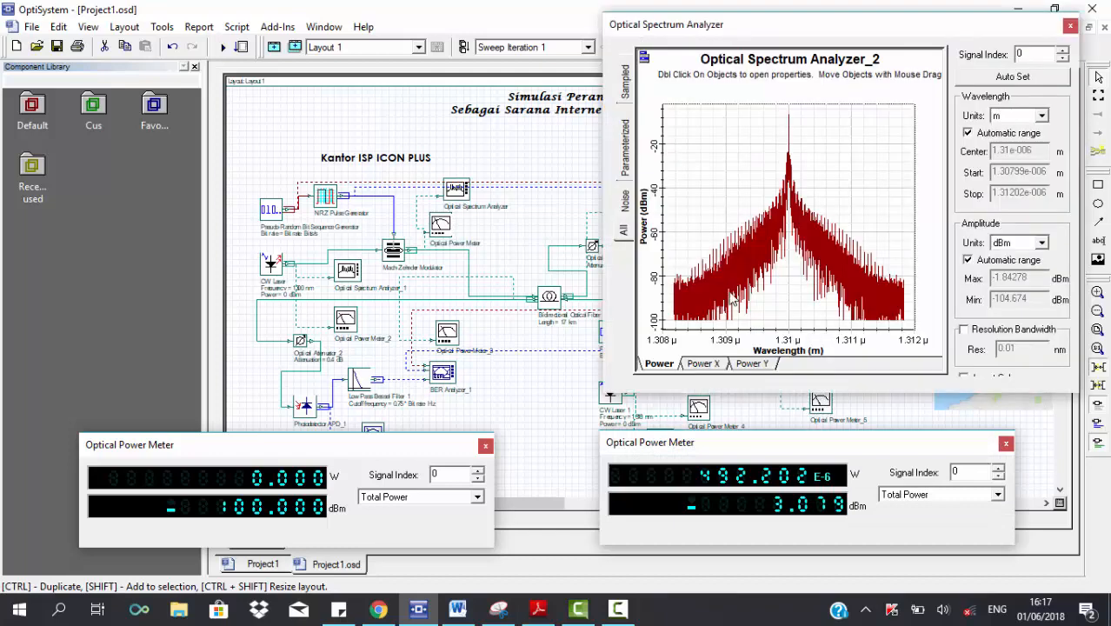
double_click(470, 190)
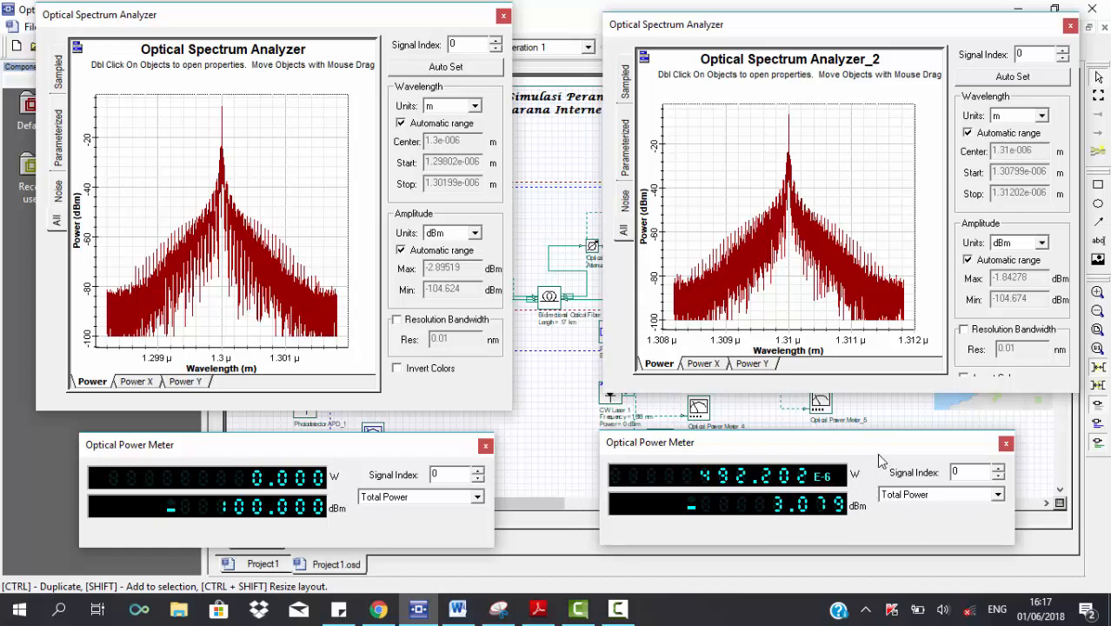
left_click_drag(877, 453, 888, 441)
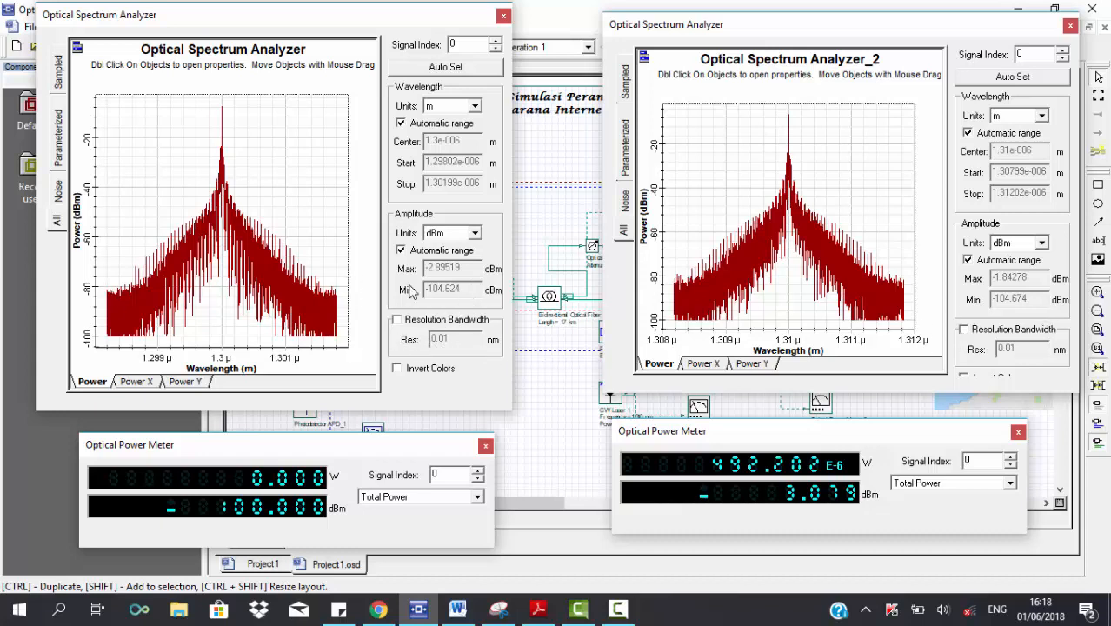
left_click(504, 17)
left_click(486, 446)
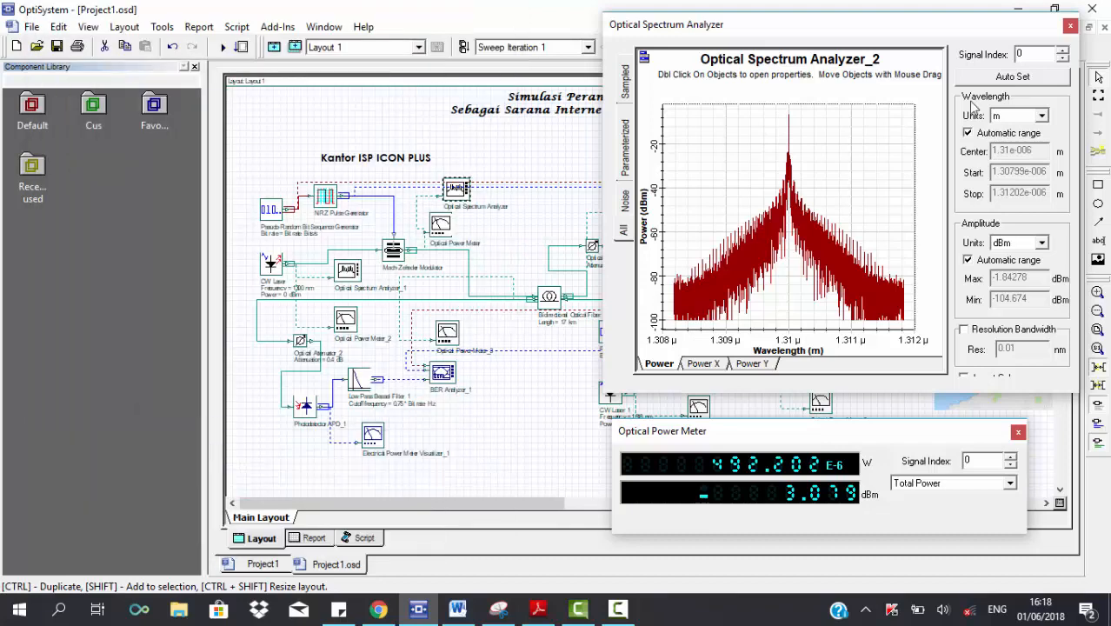
left_click(1070, 25)
left_click(1018, 433)
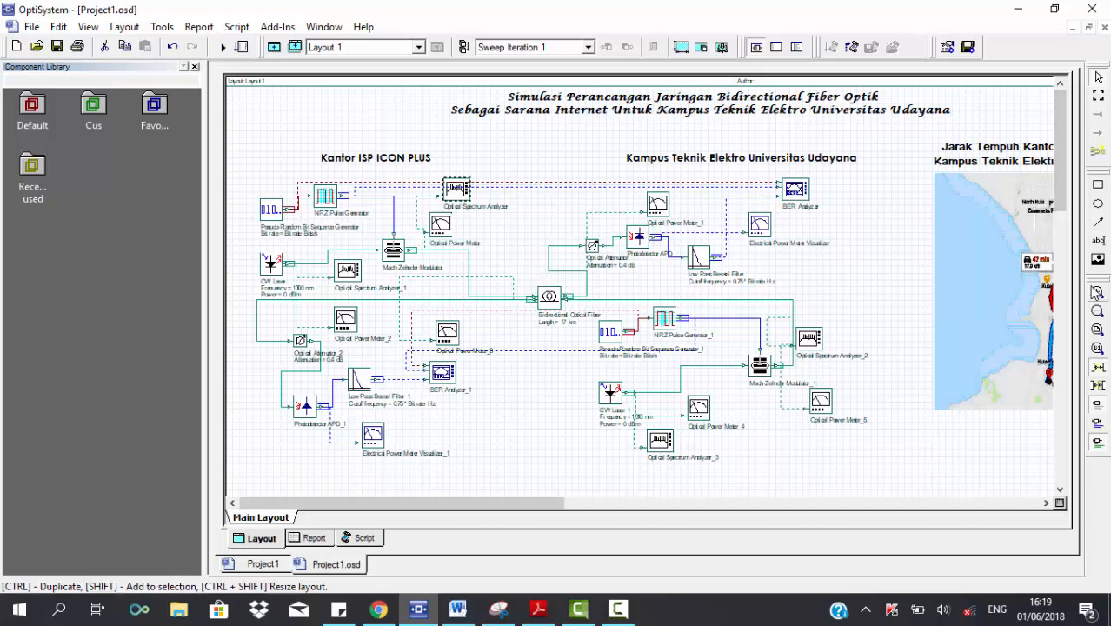
Compare the optical power received after the fiber using Optical Power Meter_1 and Optical Power Meter_3, leaving both result windows closed.
left_click(1097, 292)
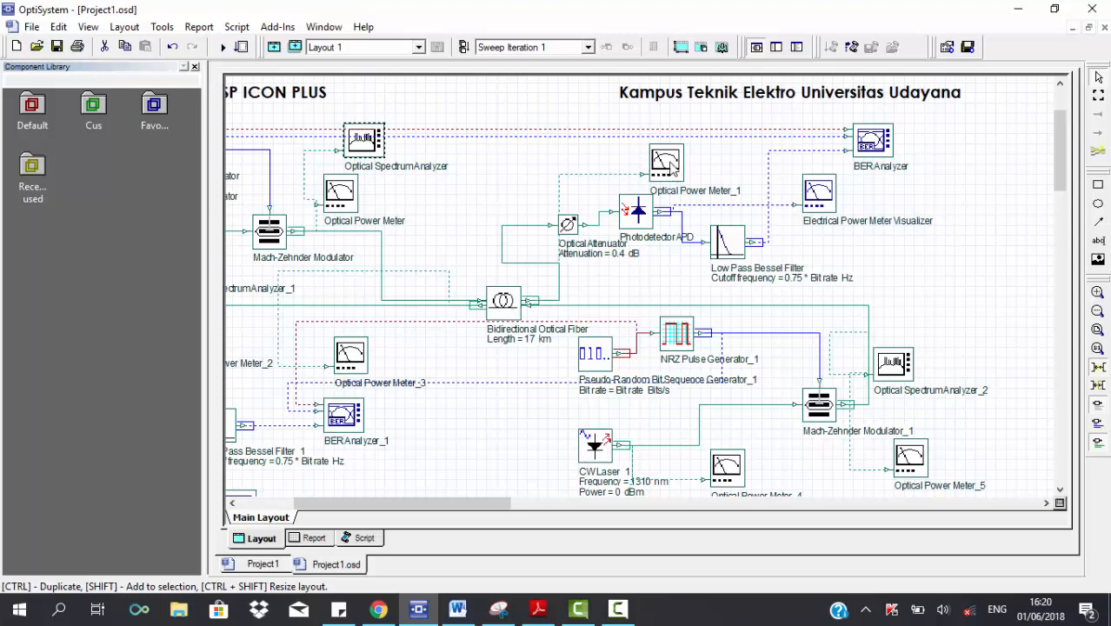
double_click(670, 167)
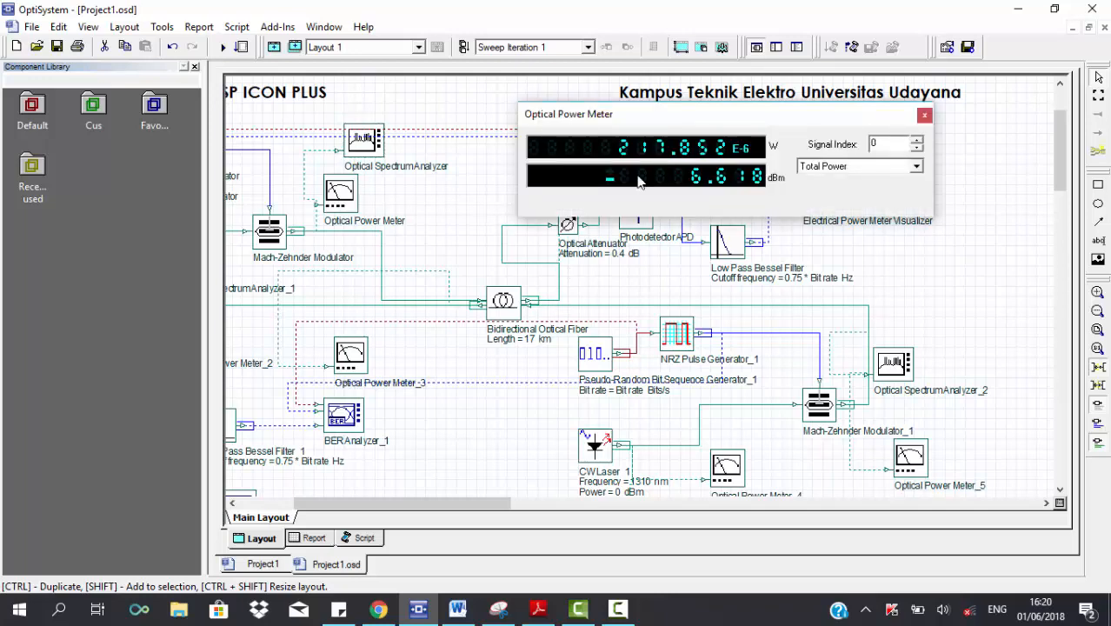
left_click_drag(375, 505, 360, 505)
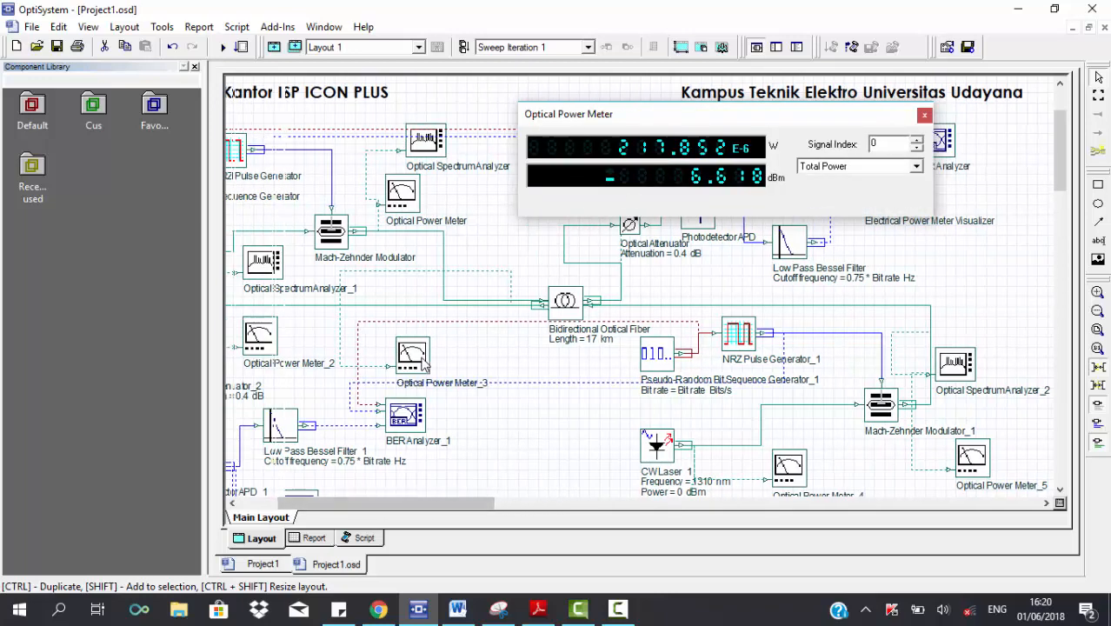
double_click(413, 359)
left_click_drag(705, 117, 728, 113)
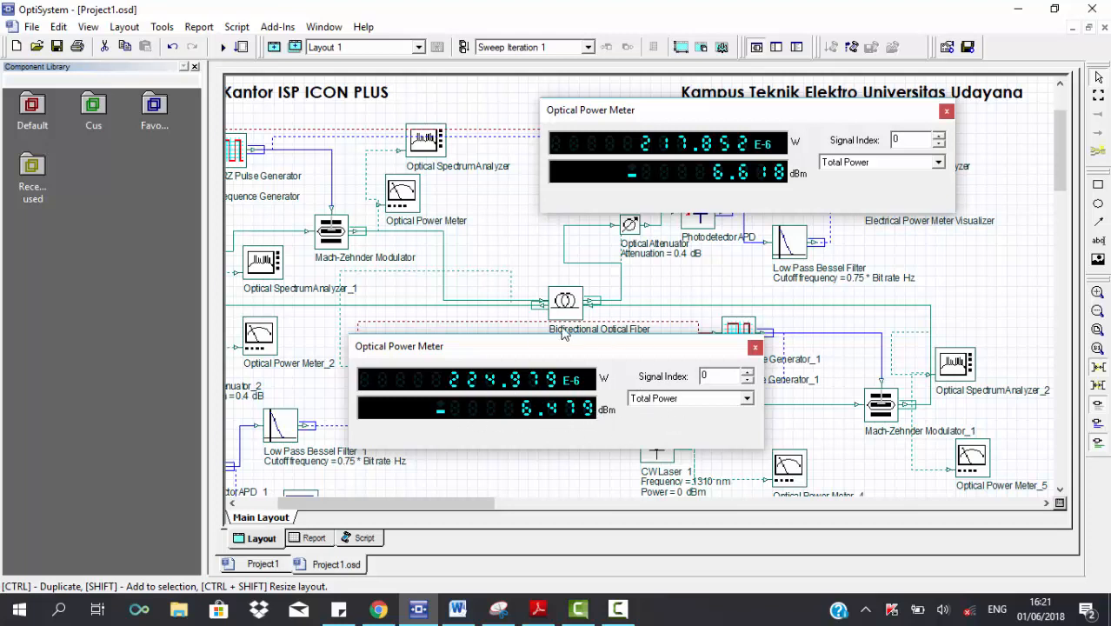
left_click(946, 113)
left_click(754, 347)
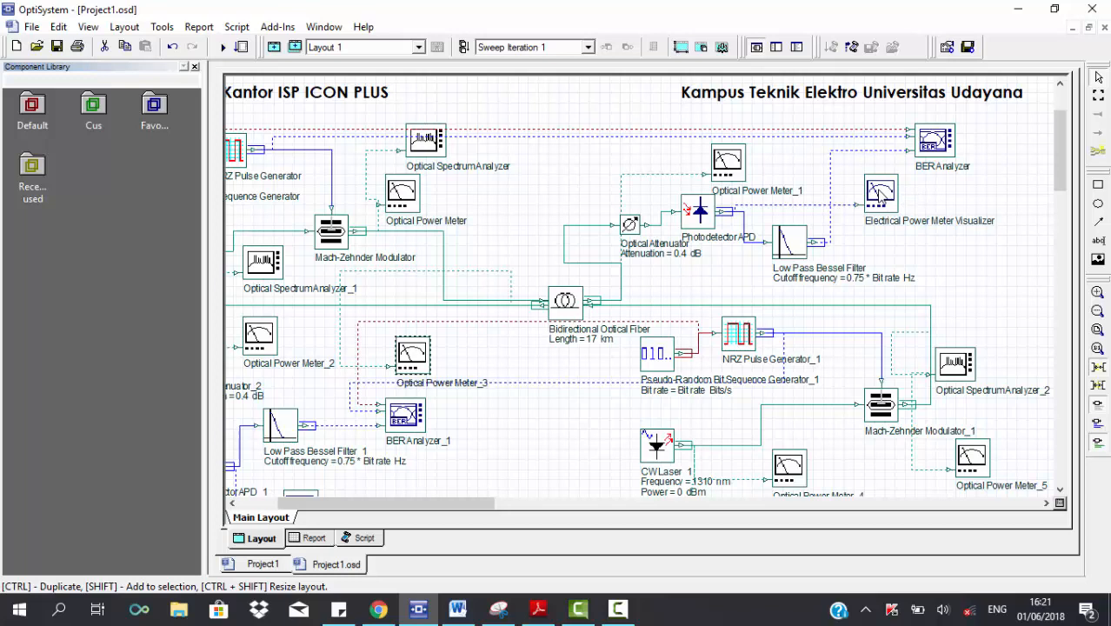
Compare the electrical power after both APD photodetectors using Electrical Power Meter Visualizer and Electrical Power Meter Visualizer_1, leaving both windows closed.
double_click(881, 196)
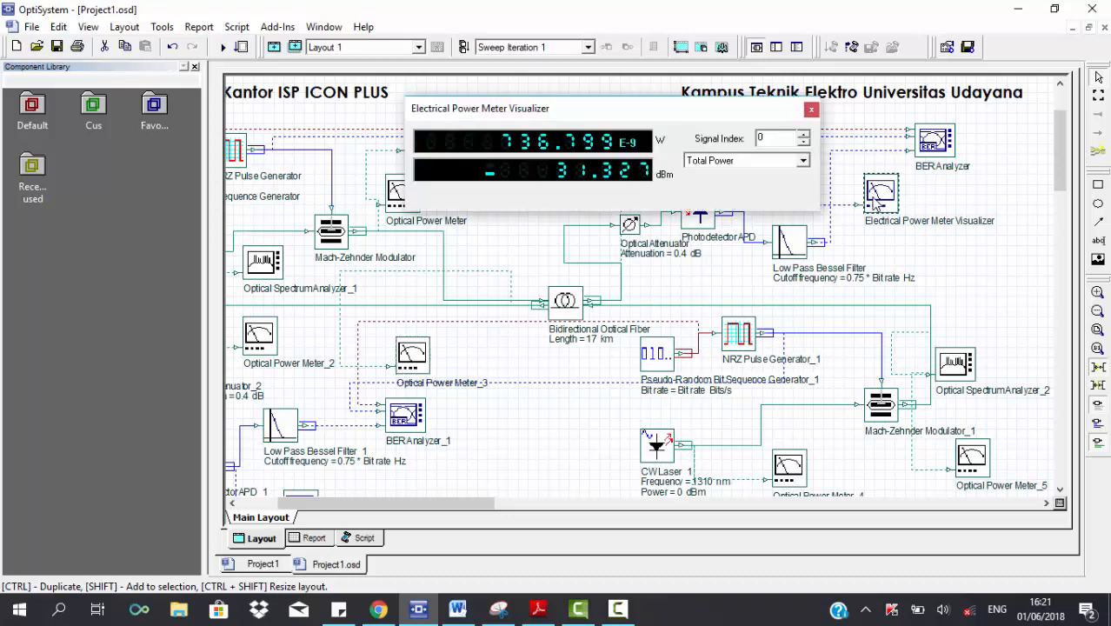
left_click_drag(655, 118, 741, 125)
scroll(436, 374, "down", 3)
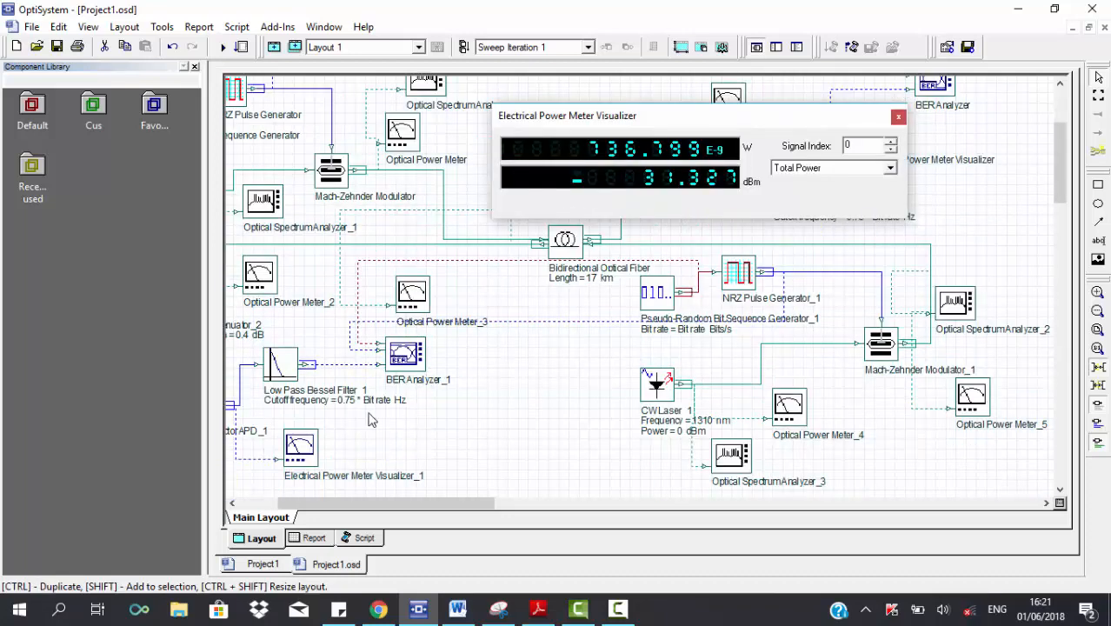
double_click(300, 446)
left_click_drag(663, 253, 601, 301)
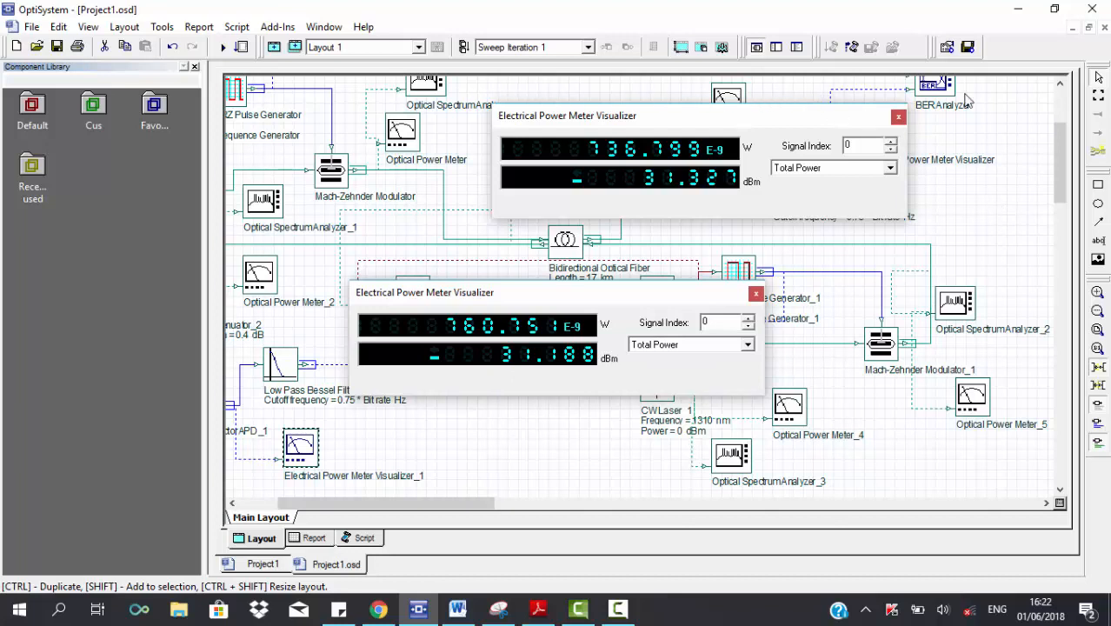
left_click(757, 294)
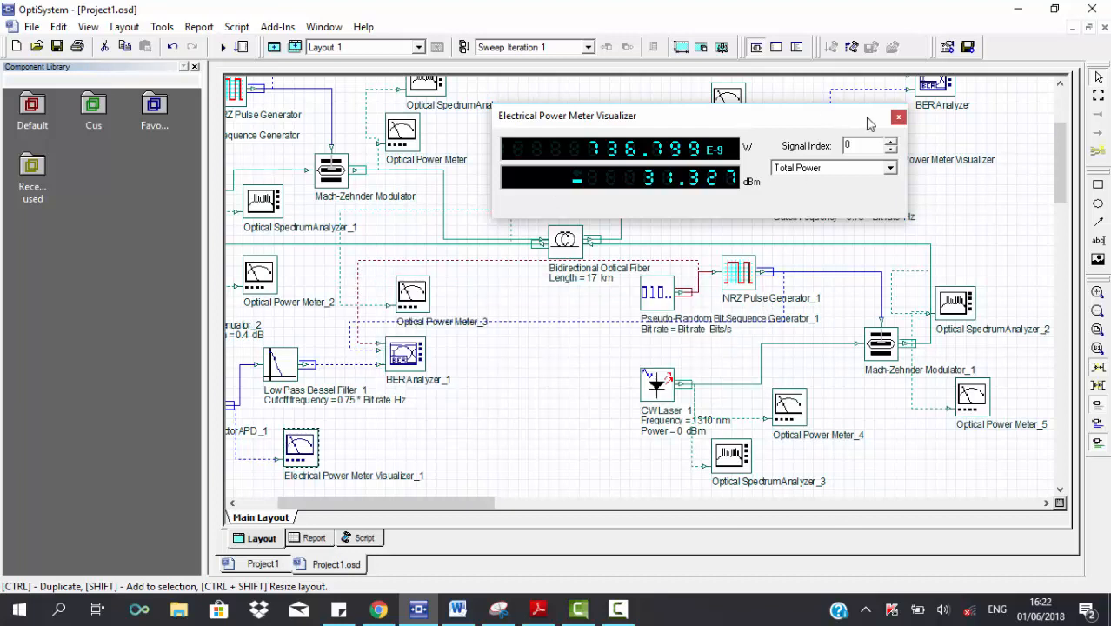
left_click(898, 117)
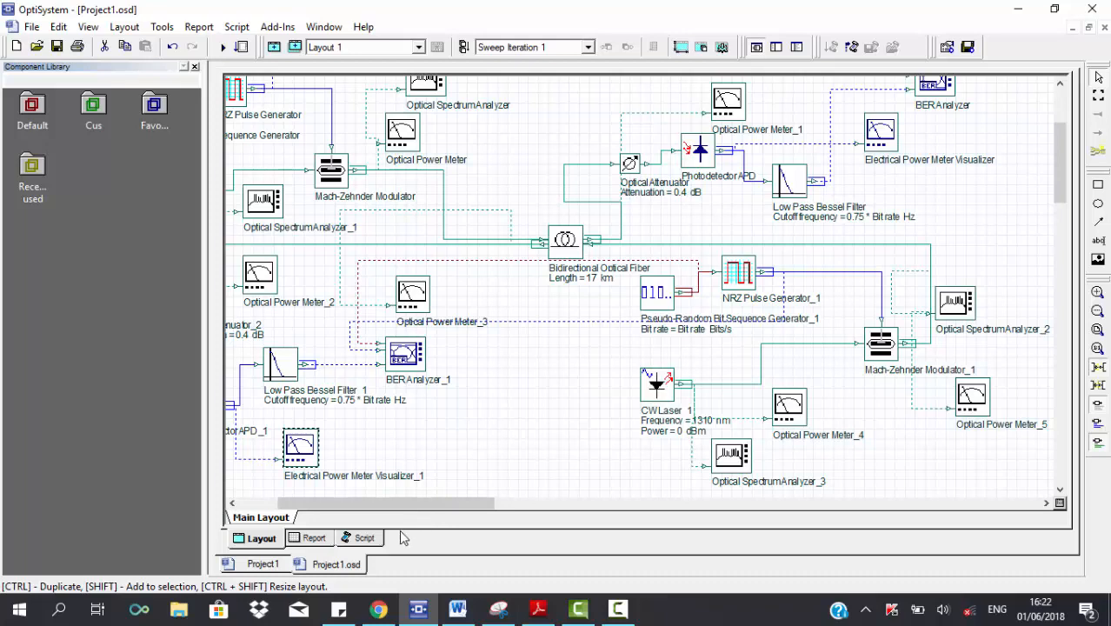
left_click_drag(390, 508, 449, 509)
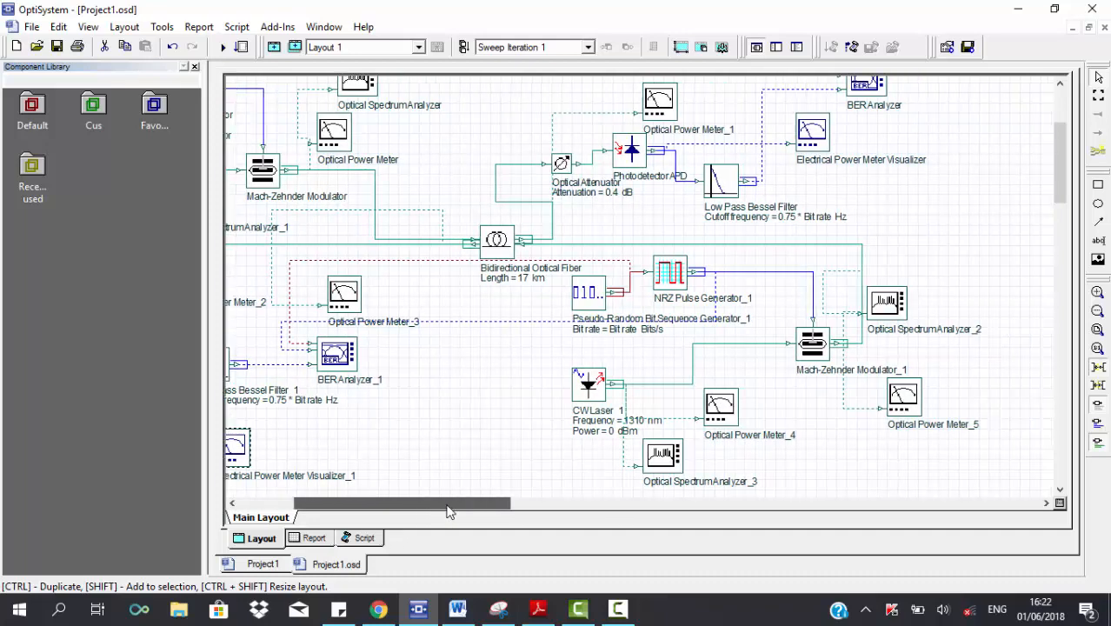
scroll(633, 369, "up", 1)
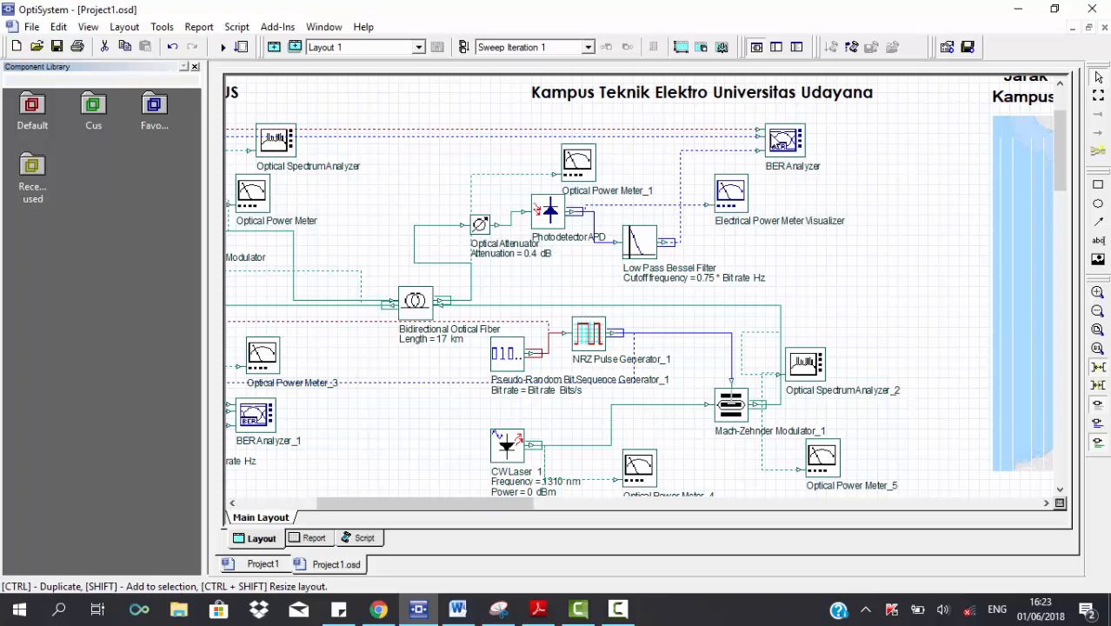
Open the BER Analyzer and BER Analyzer_1 results side by side without overlap and compare their eye diagrams, Q factor and minimum BER.
double_click(778, 148)
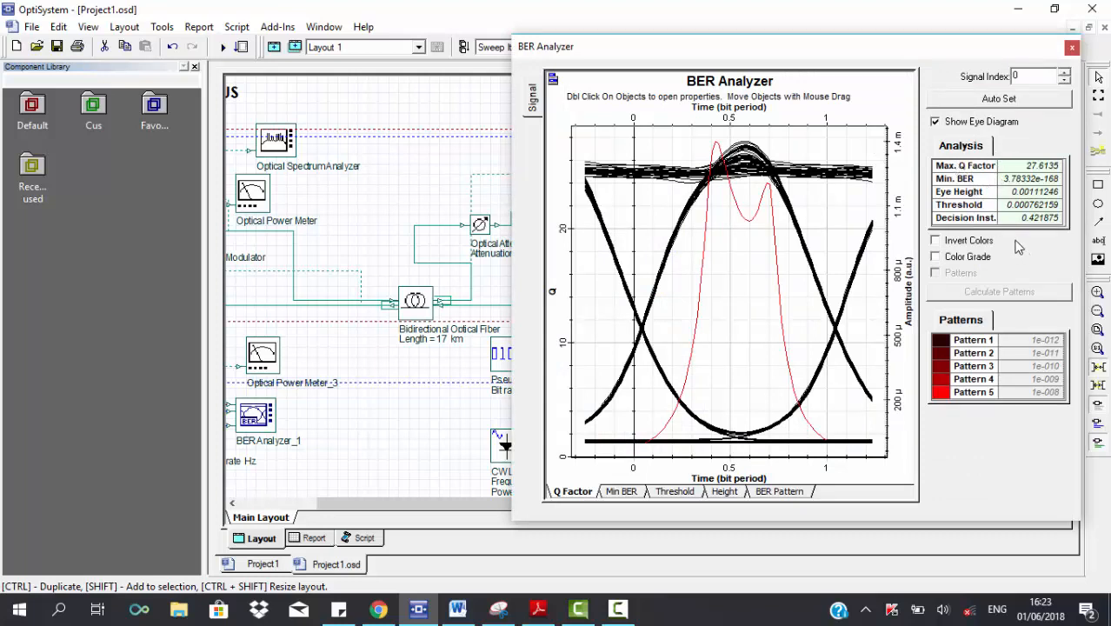
left_click(1072, 47)
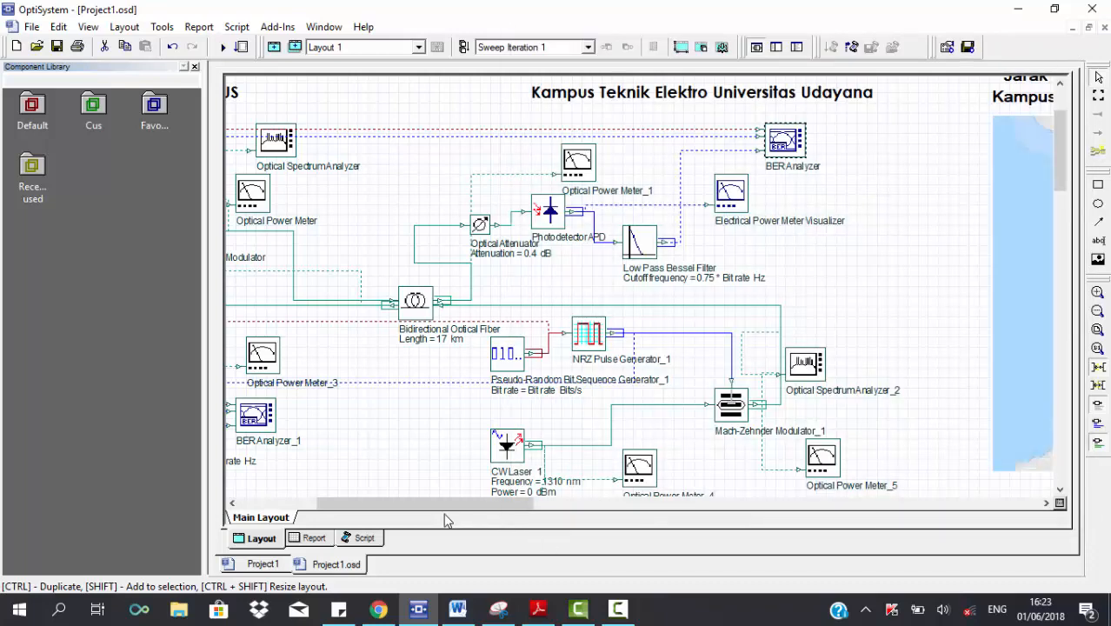
left_click_drag(446, 515, 427, 516)
double_click(336, 438)
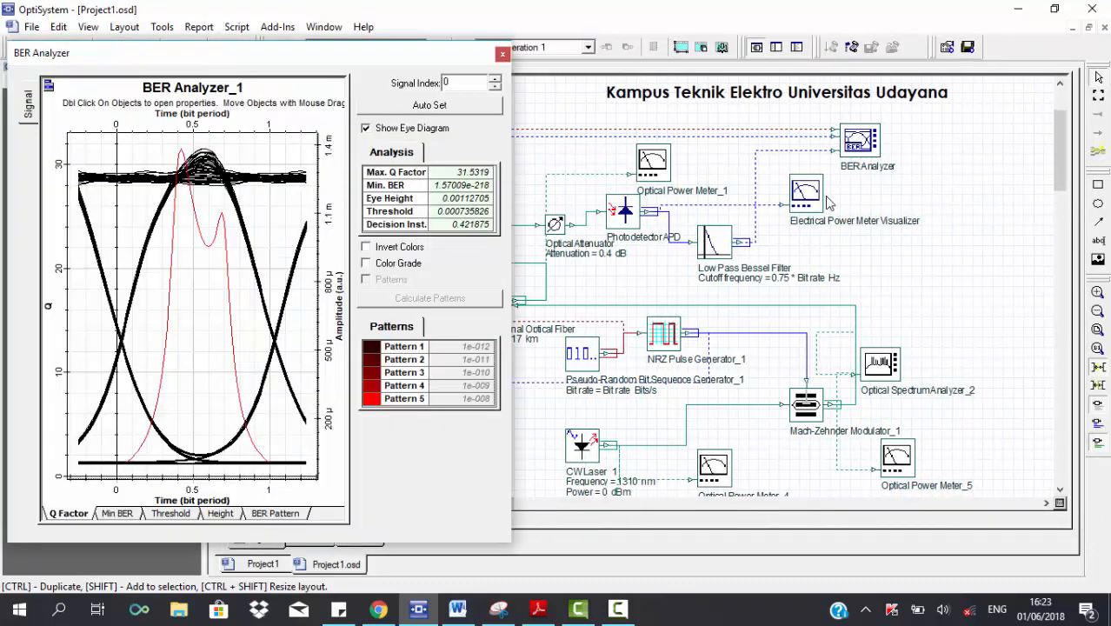
double_click(859, 144)
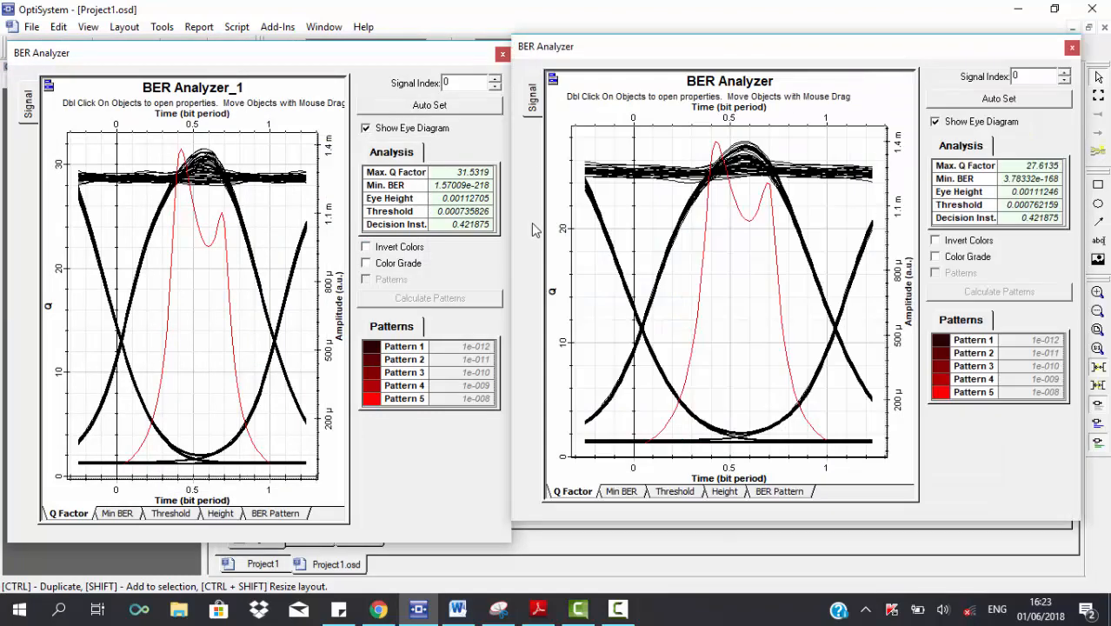
left_click_drag(512, 241, 531, 252)
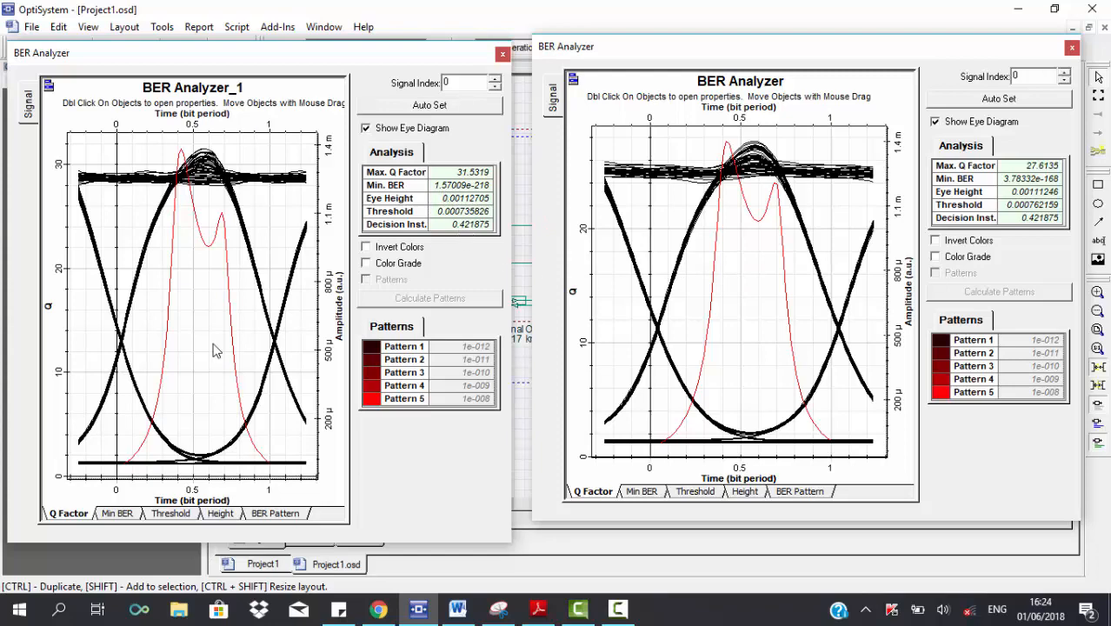
Compare the Threshold curves in BER Analyzer_1 and BER Analyzer, leaving both result windows closed.
left_click(130, 516)
left_click(172, 515)
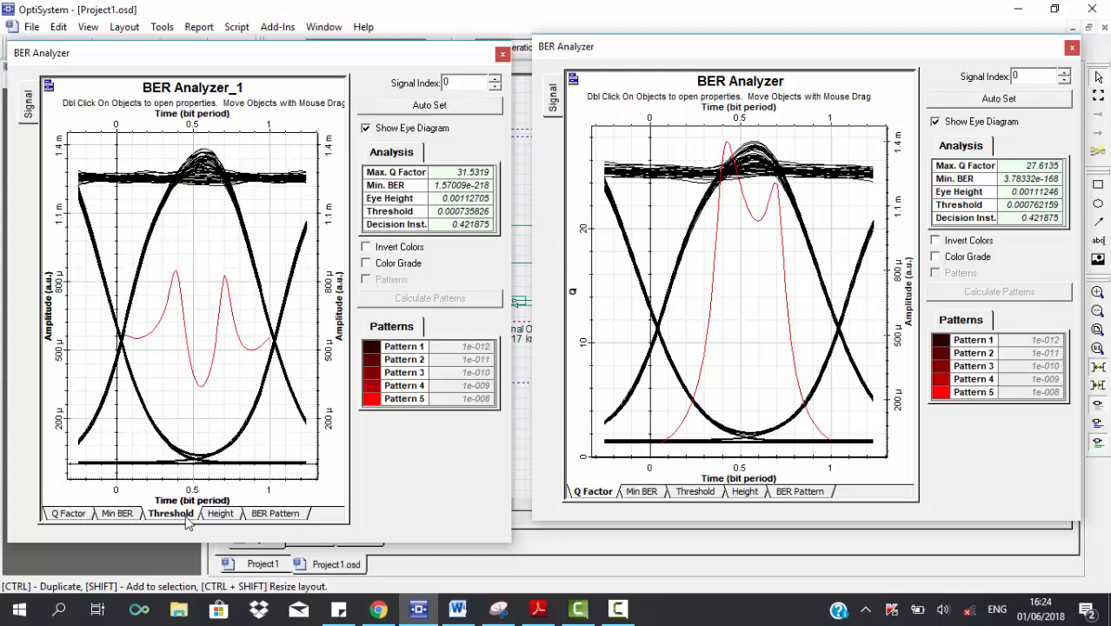
left_click(695, 492)
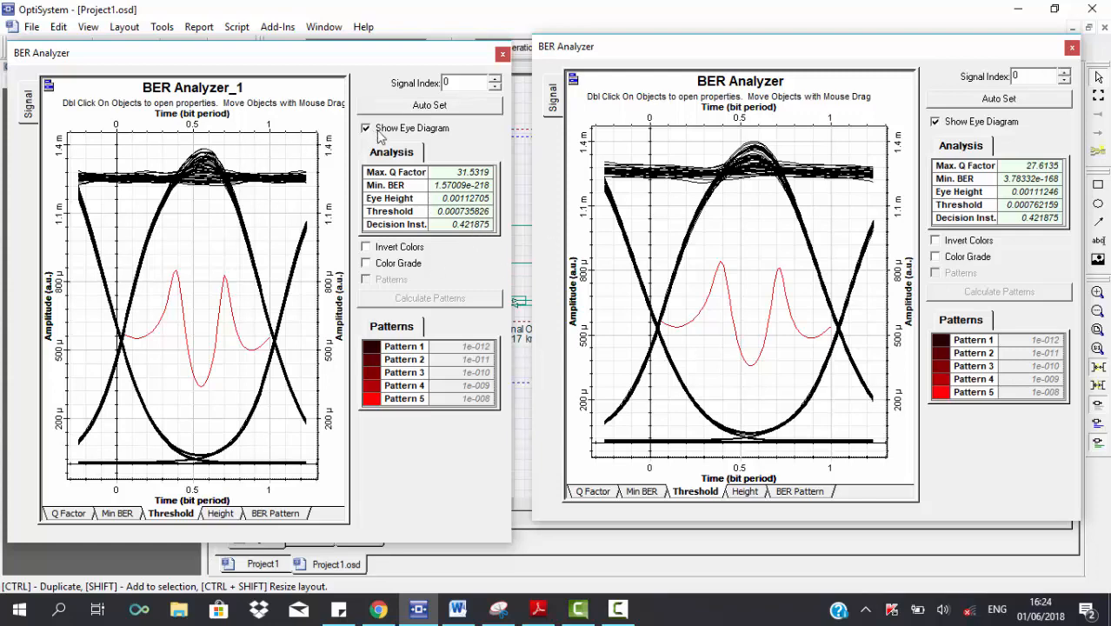
left_click(503, 55)
left_click(1072, 47)
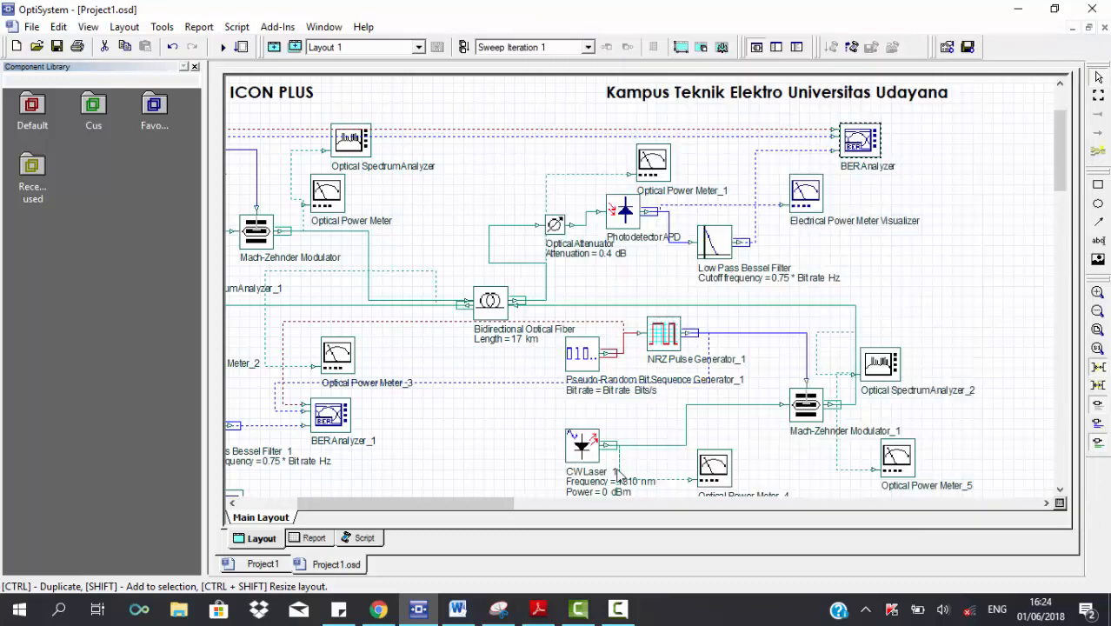
Set the frequency of CW Laser to 1500 nm and that of CW Laser_1 to 1510 nm.
left_click(1098, 311)
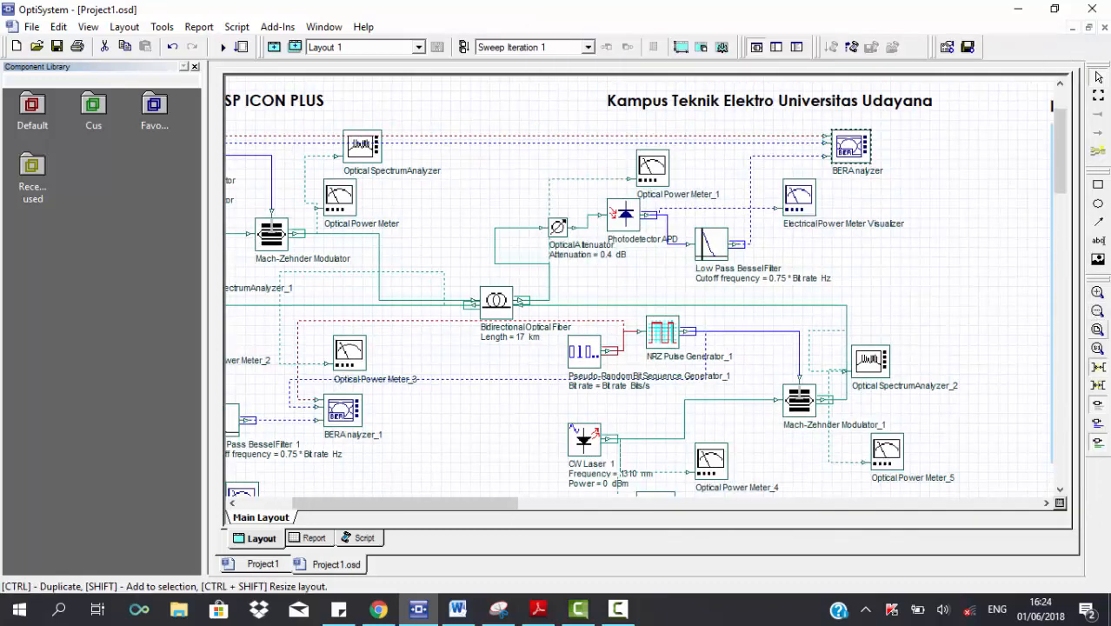
left_click(1099, 313)
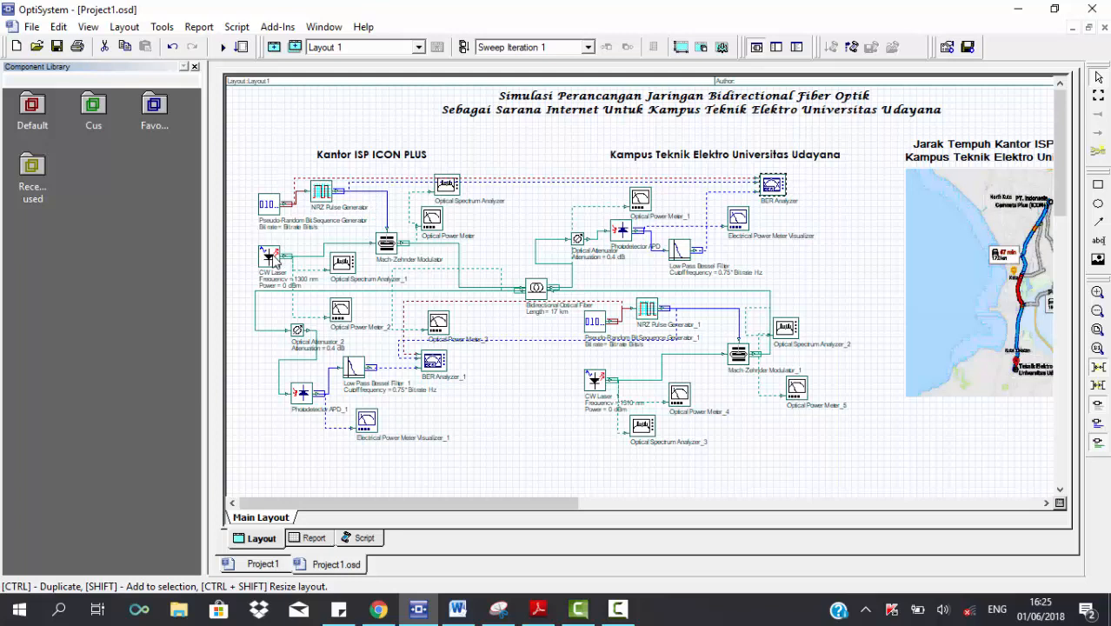
double_click(271, 259)
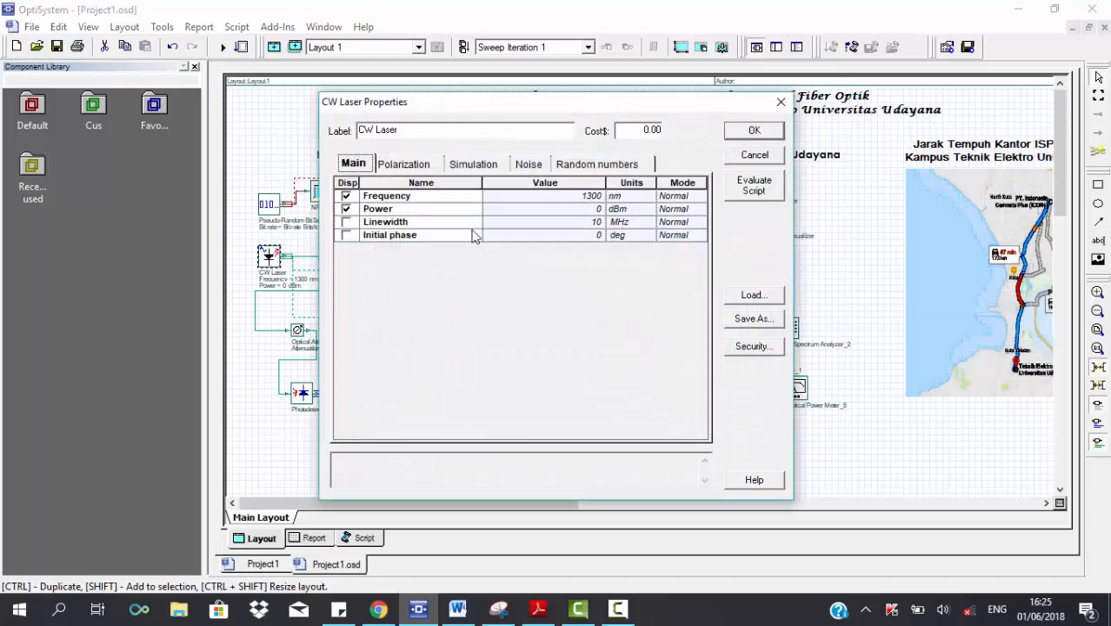
left_click(593, 196)
left_click(593, 195)
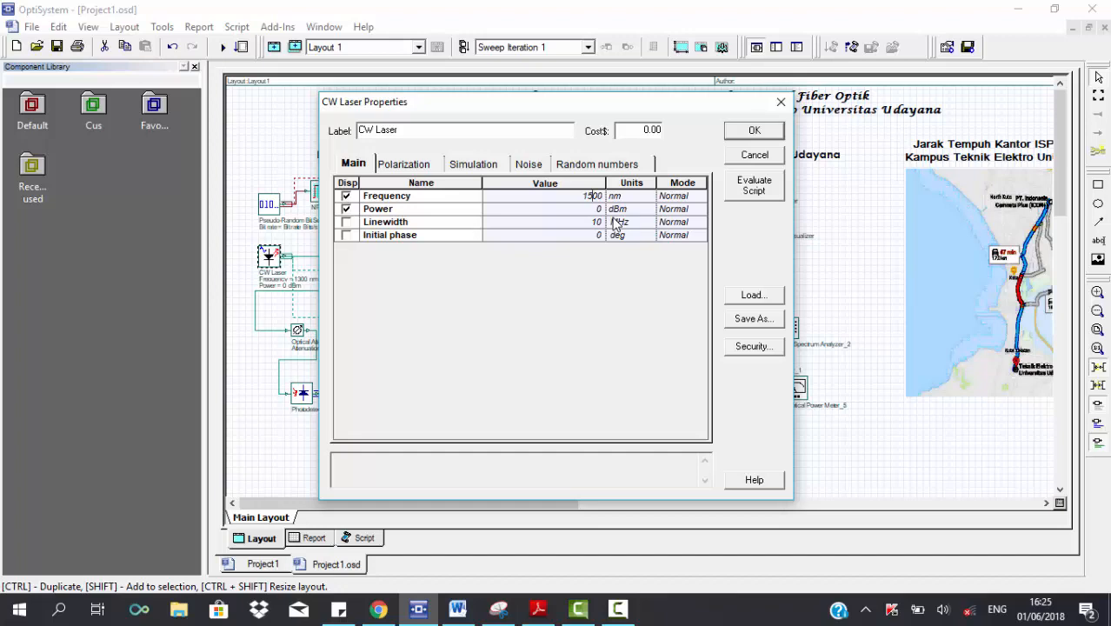
left_click(753, 131)
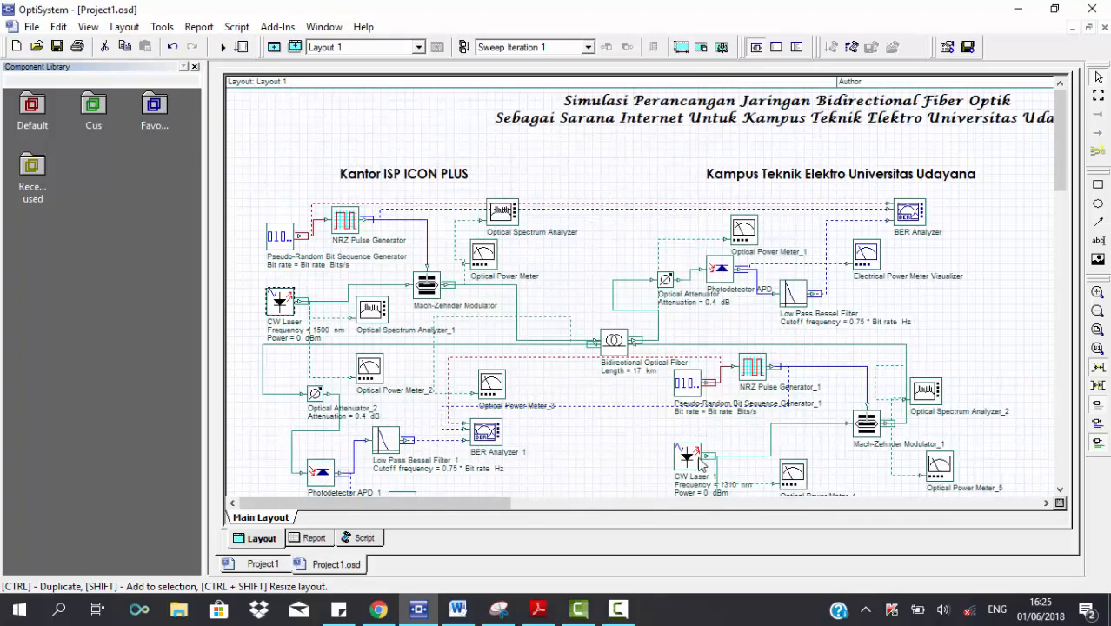
double_click(686, 455)
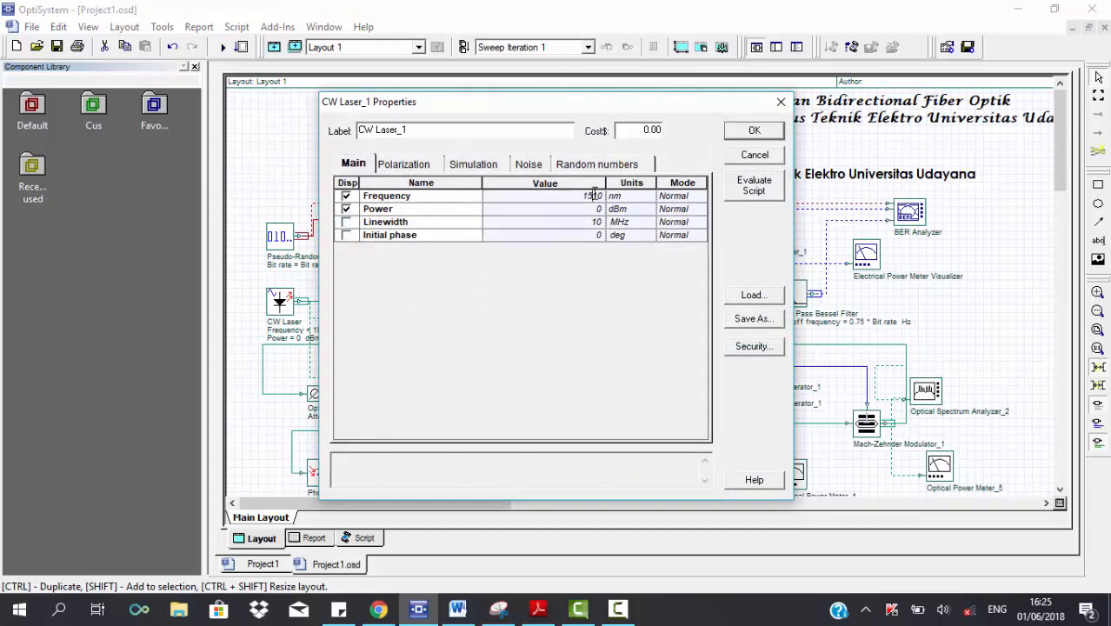
left_click(754, 130)
Run the calculation for the whole project and close the calculation window.
left_click(224, 47)
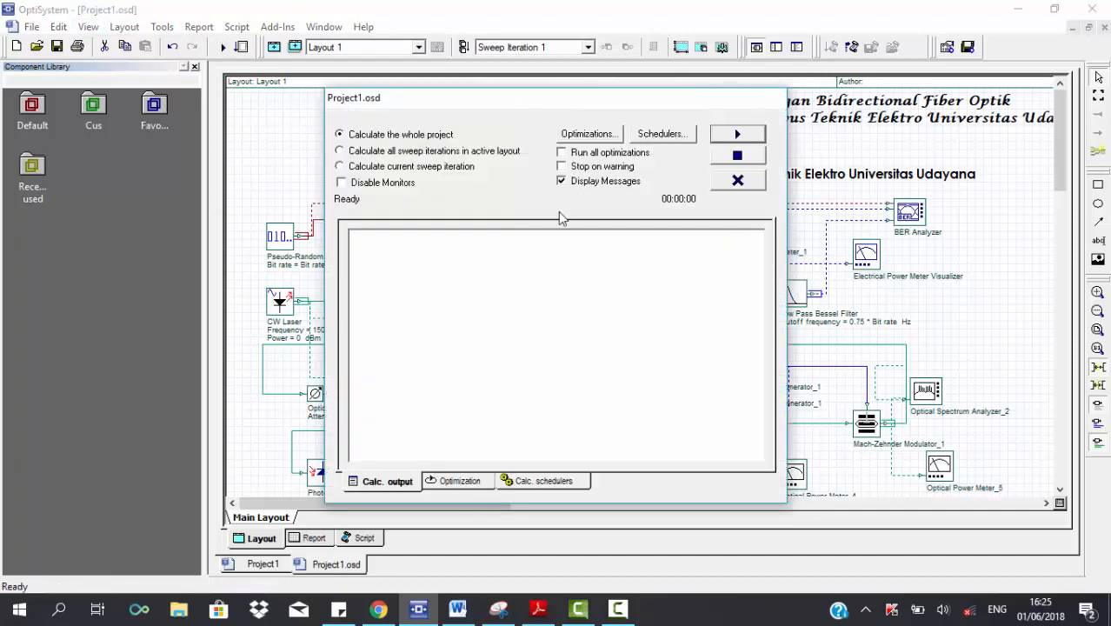
left_click(738, 134)
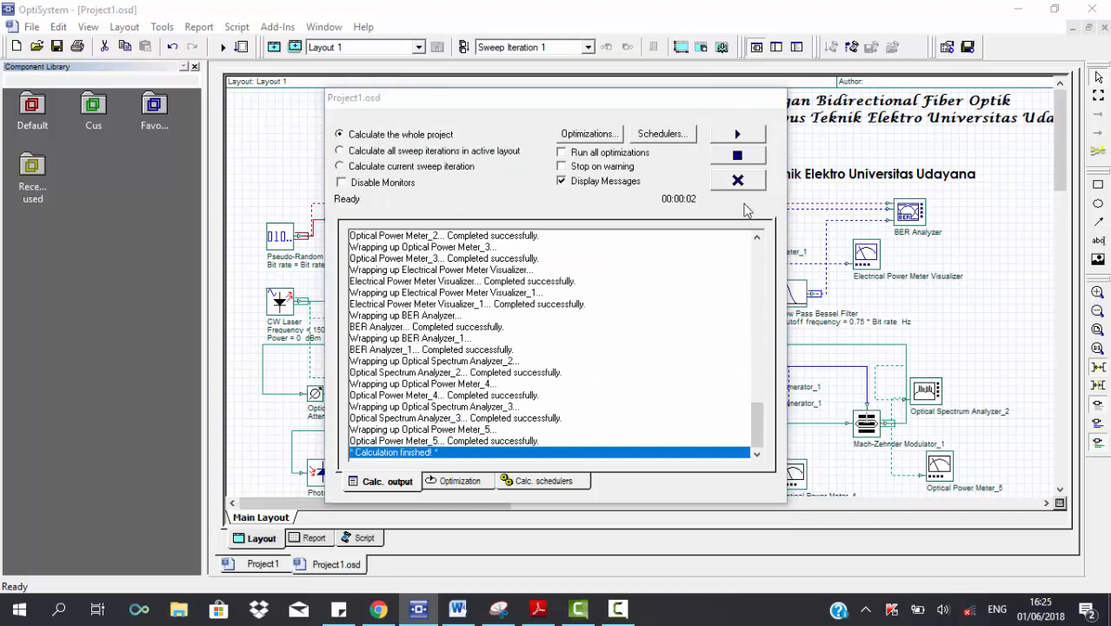
left_click(743, 189)
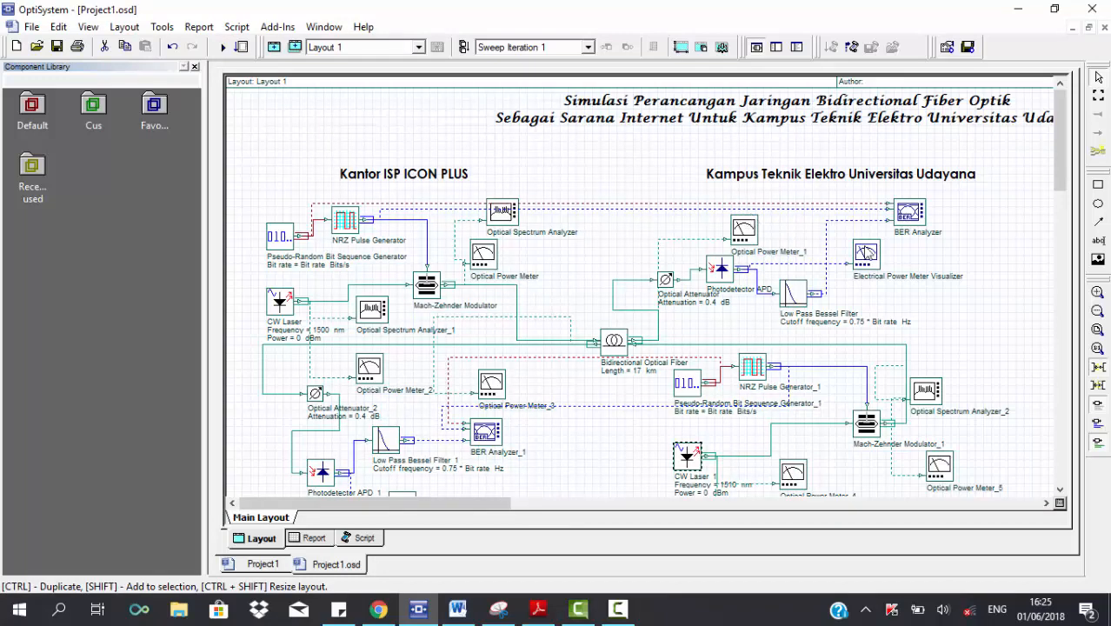
Compare the recalculated results in BER Analyzer and BER Analyzer_1, close both windows, and show the table of wavelength effects on BER.
double_click(915, 219)
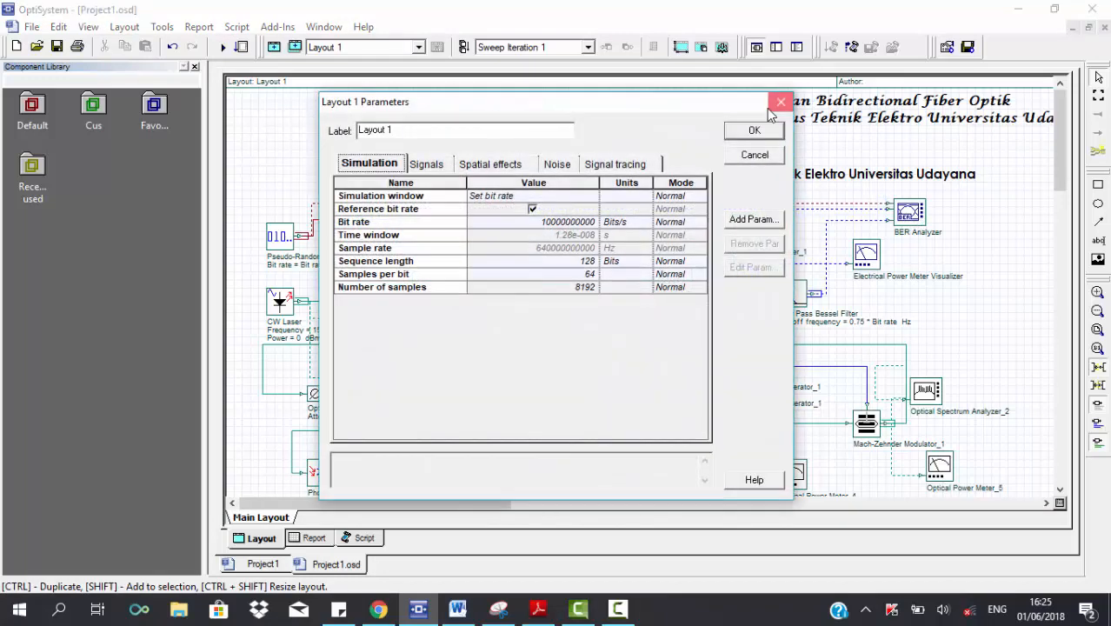
left_click(780, 102)
double_click(909, 212)
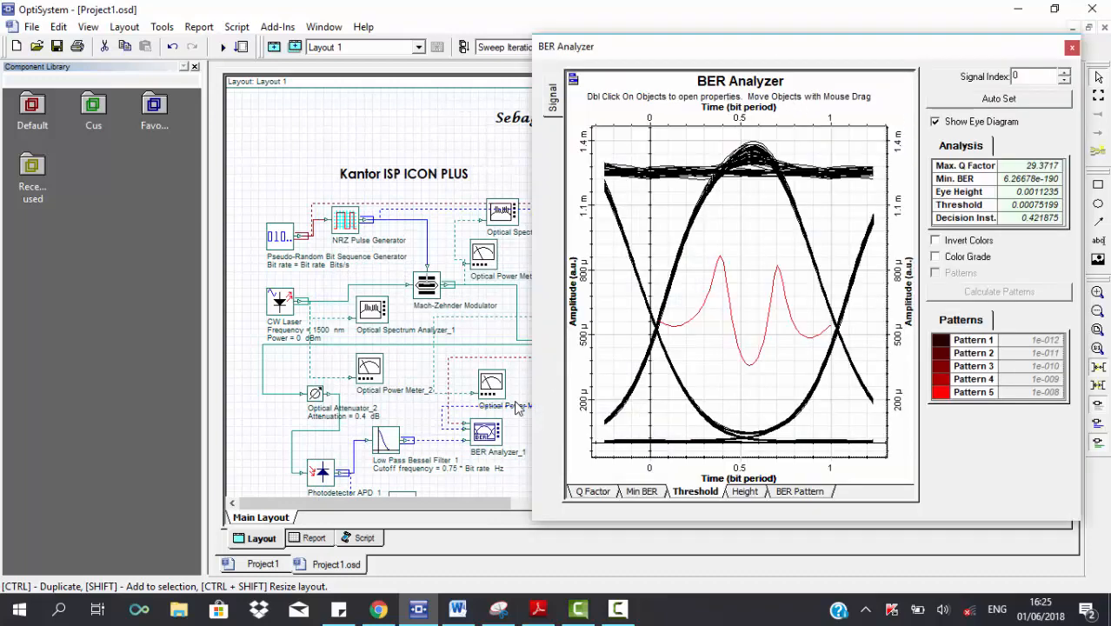
double_click(490, 435)
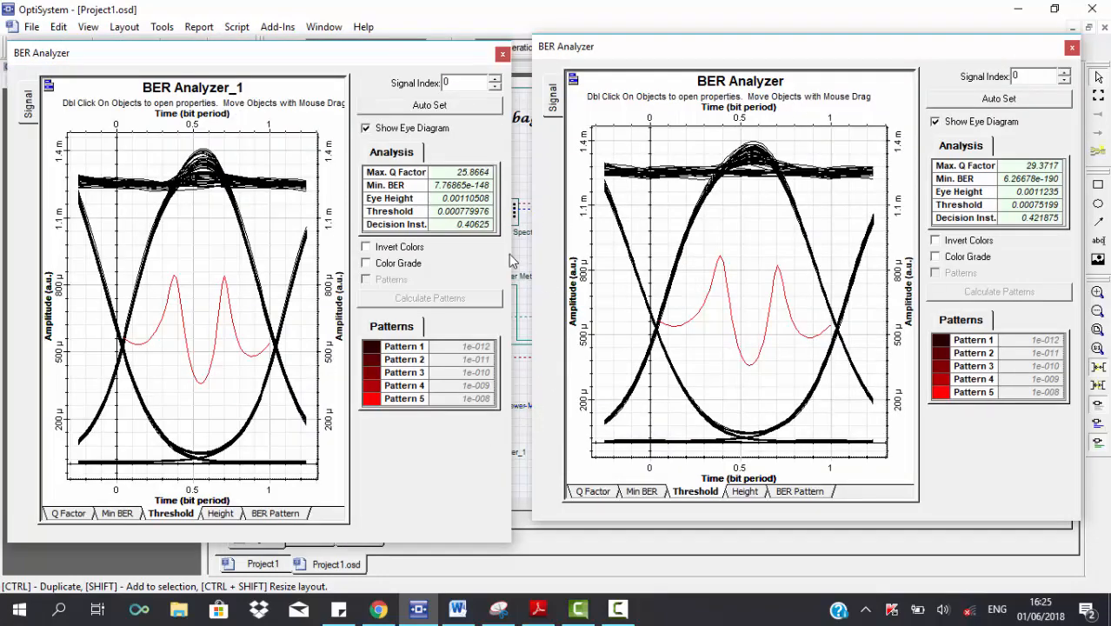
left_click_drag(513, 260, 525, 263)
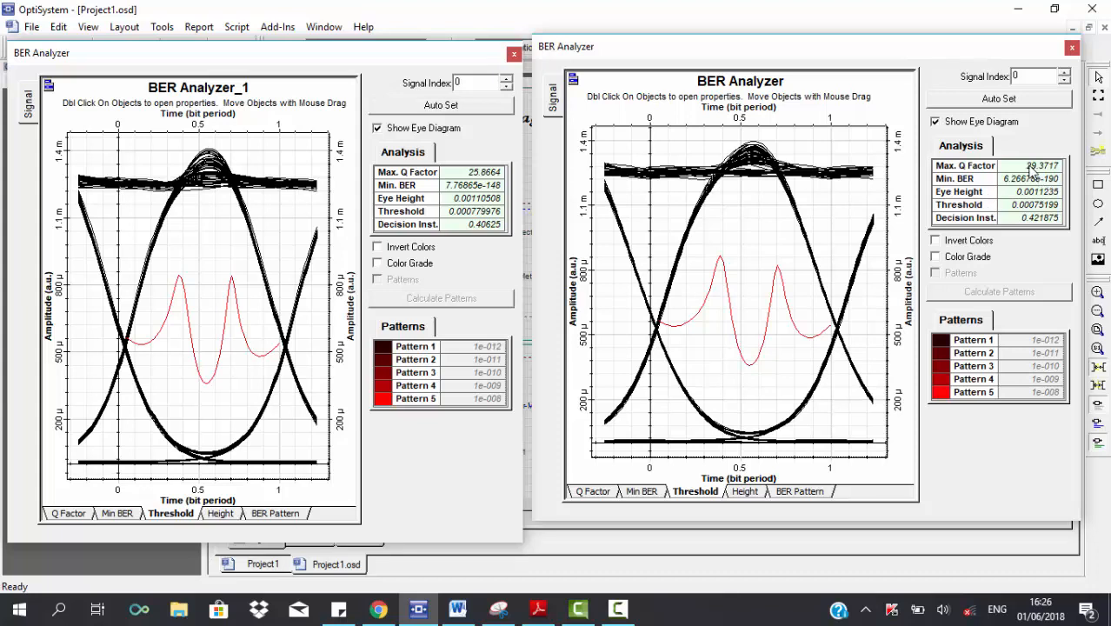
left_click(1071, 50)
left_click(516, 53)
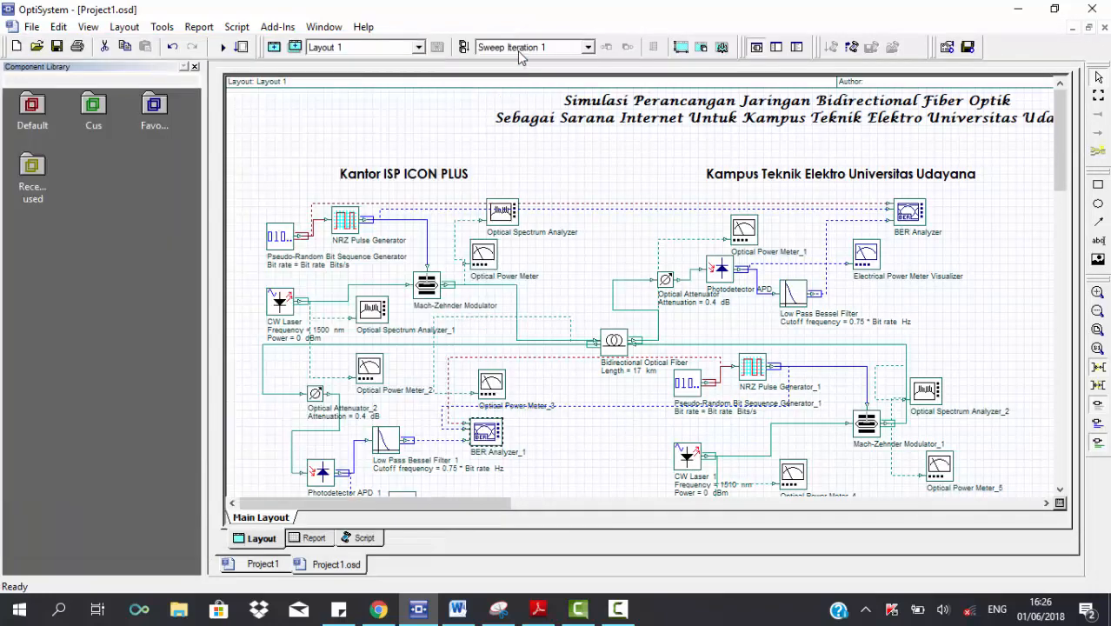
left_click_drag(425, 503, 730, 504)
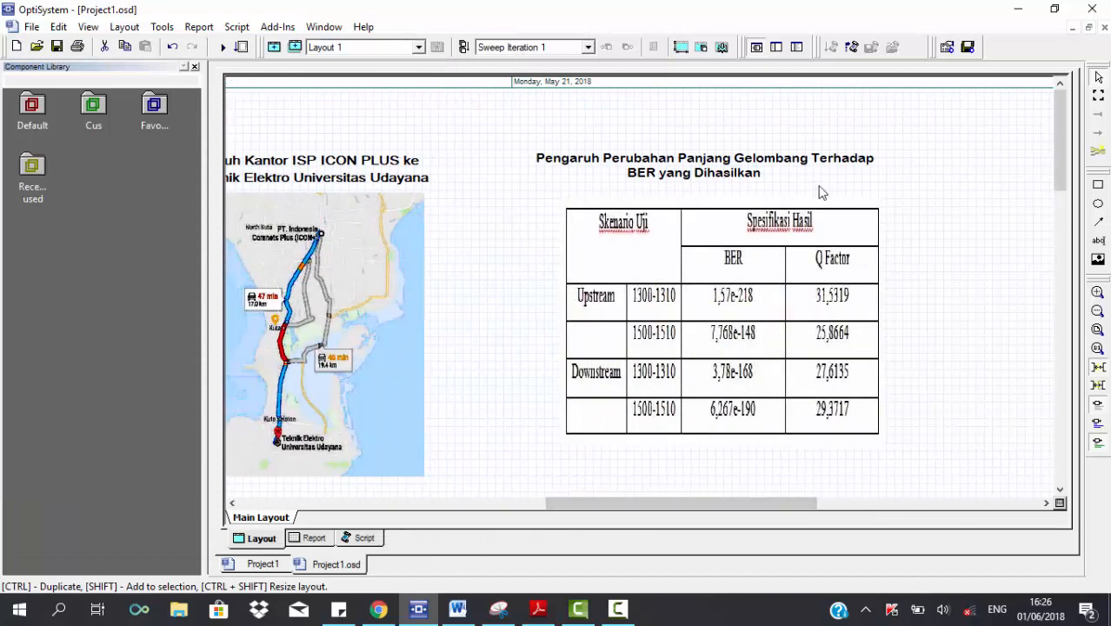